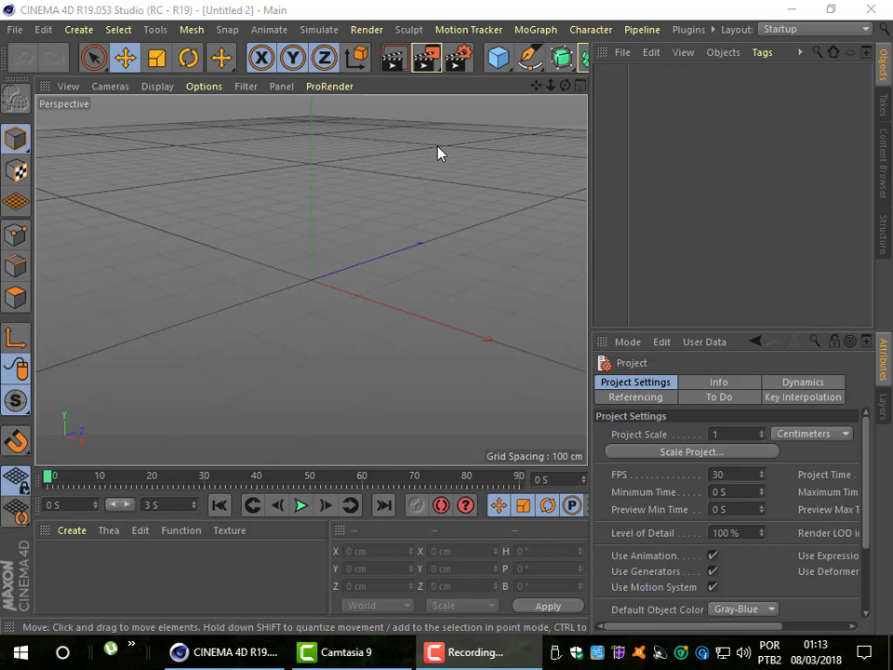
Add a cube and flatten it to a 200 × 66.342 × 200 cm slab.
click(501, 63)
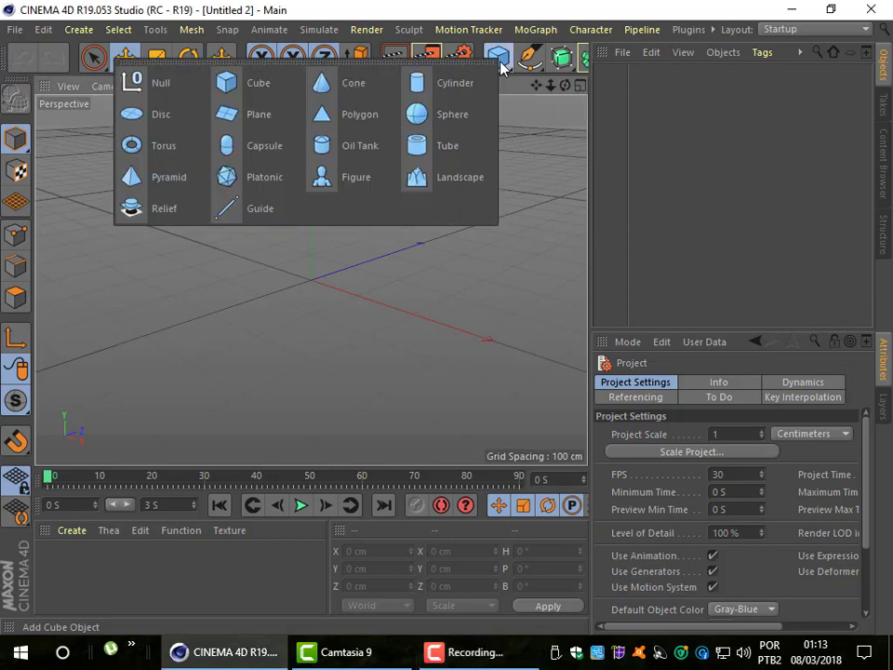
click(251, 88)
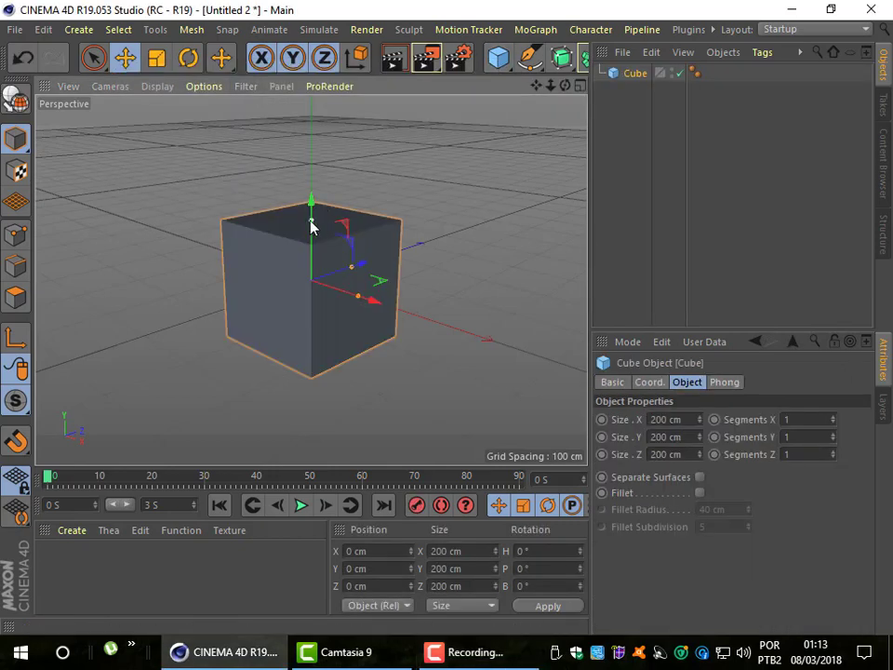
drag(312, 221, 319, 268)
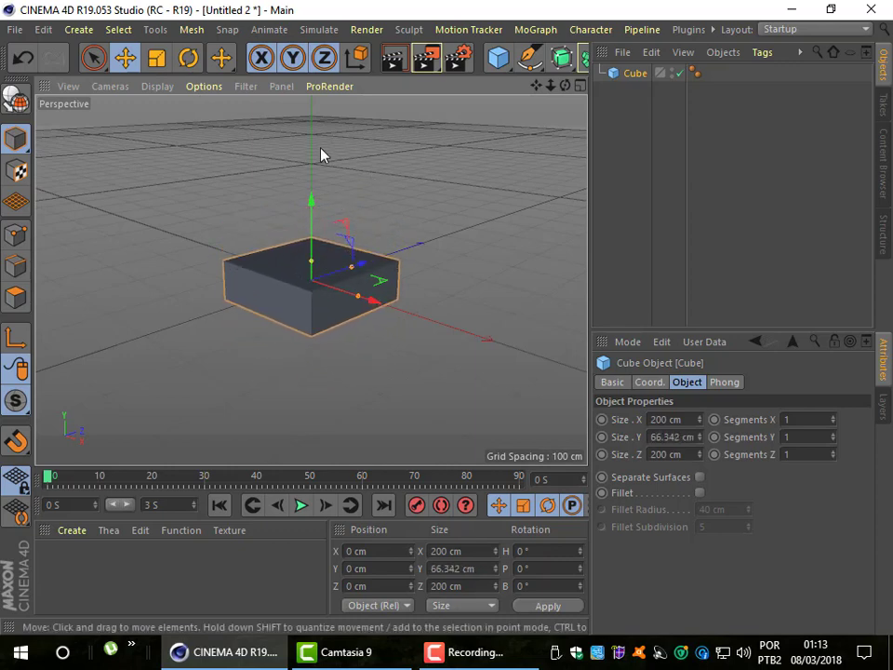
Switch the viewport to Gouraud Shading (Lines) and select the cube in the Object Manager.
click(216, 145)
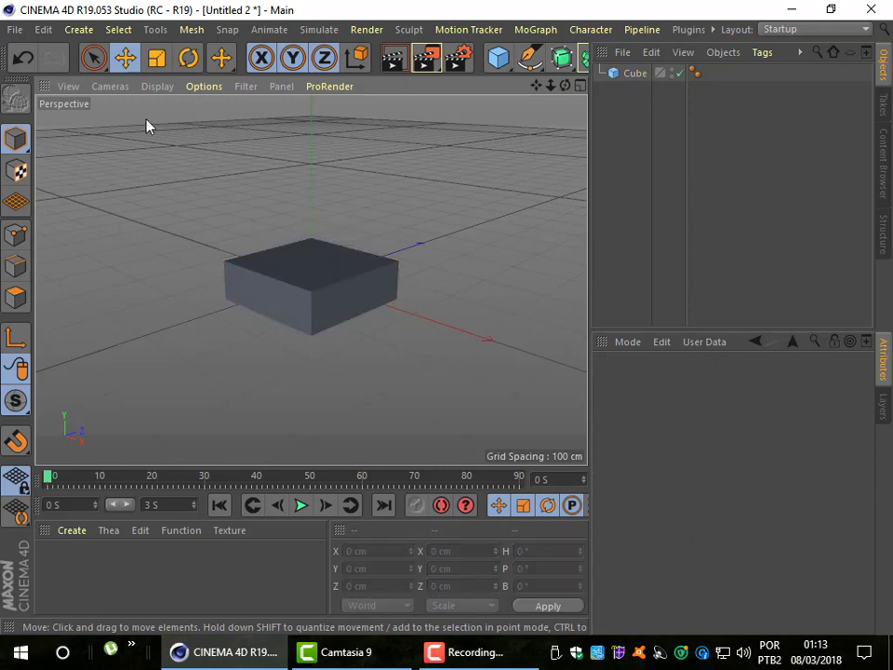
click(156, 87)
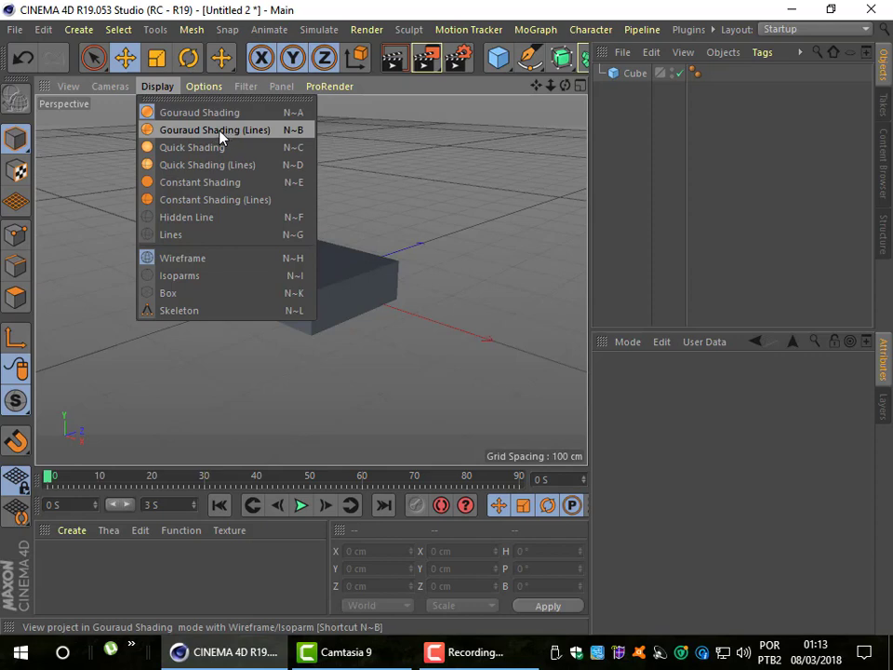
click(286, 132)
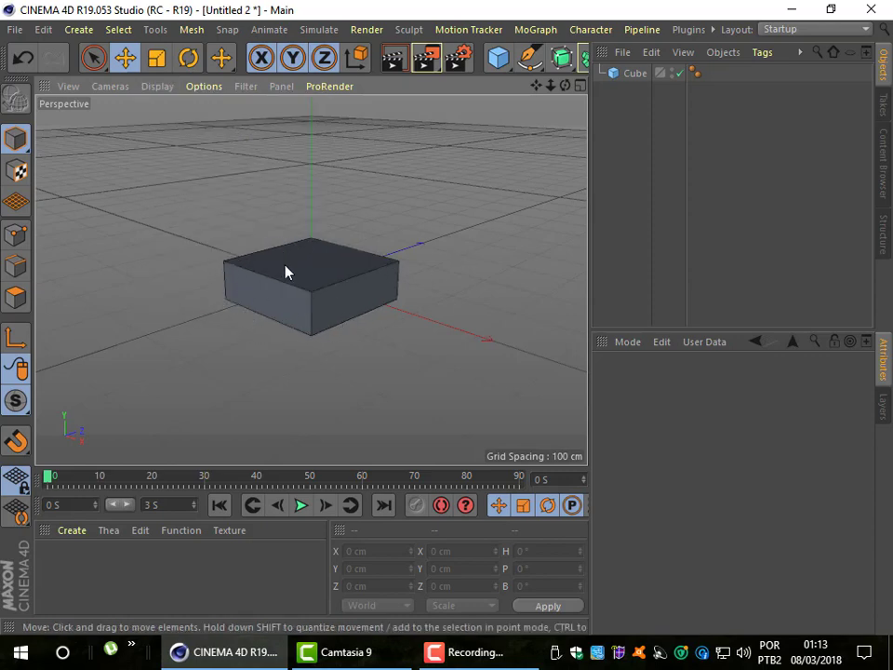
click(637, 74)
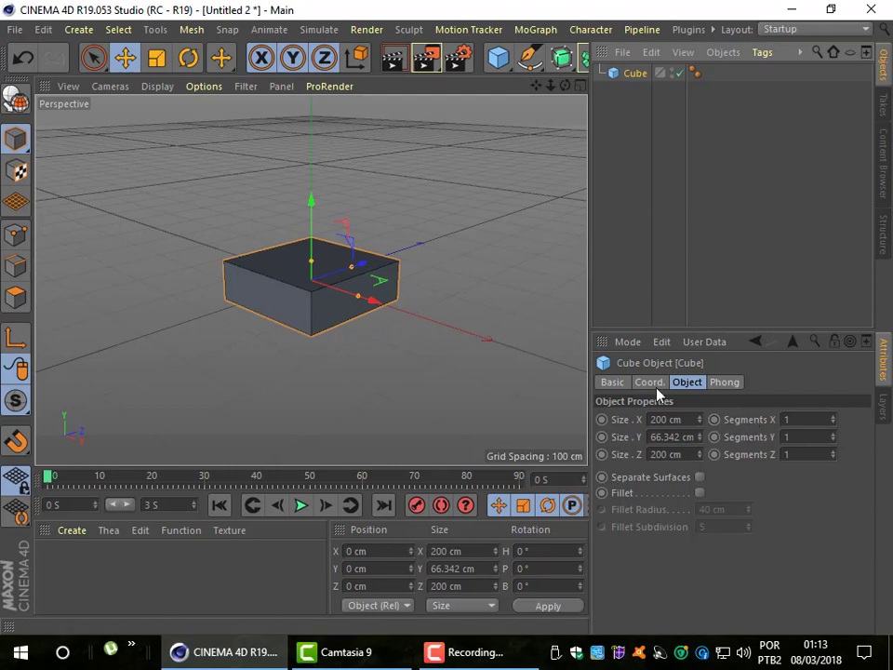
Set the cube's Segments X, Y and Z to 3 each.
click(833, 418)
click(834, 418)
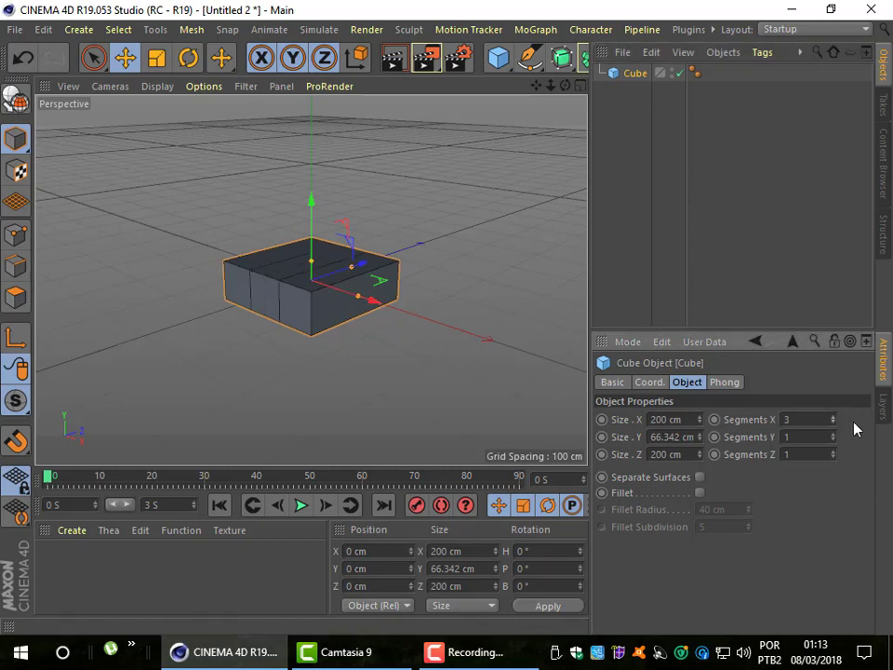
click(833, 434)
click(833, 434)
click(834, 453)
click(833, 453)
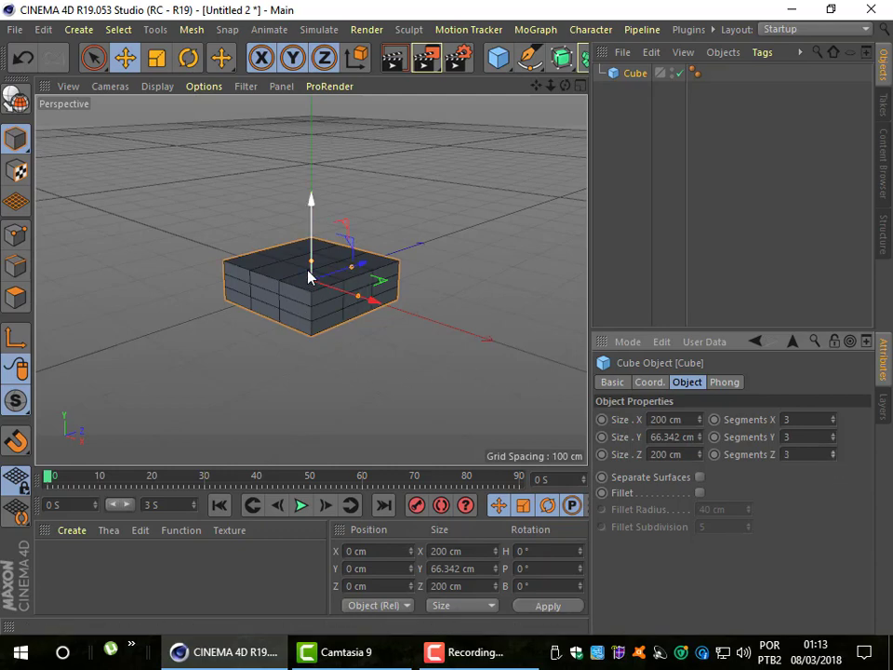
scroll(313, 279, up, 3)
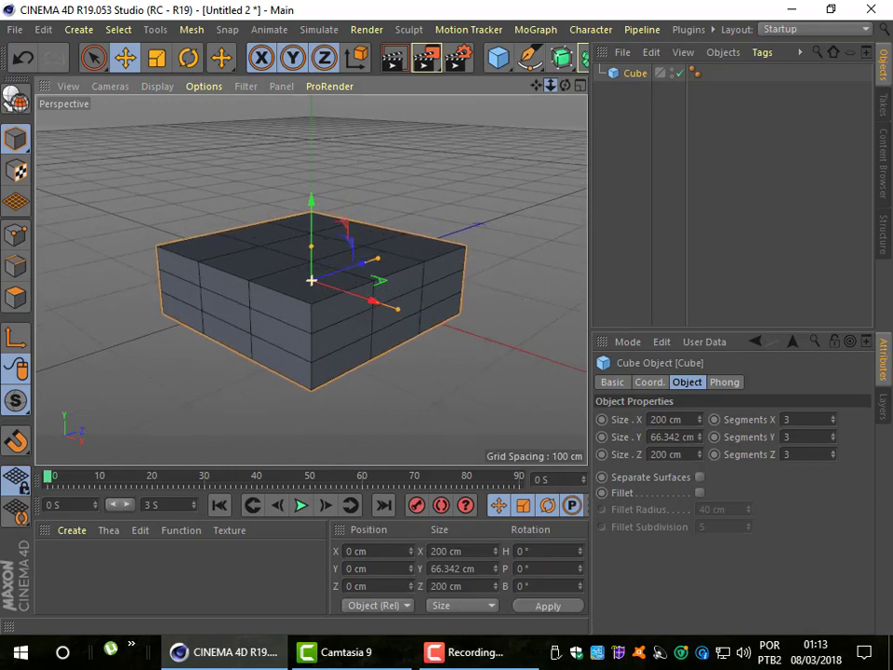
scroll(313, 280, up, 2)
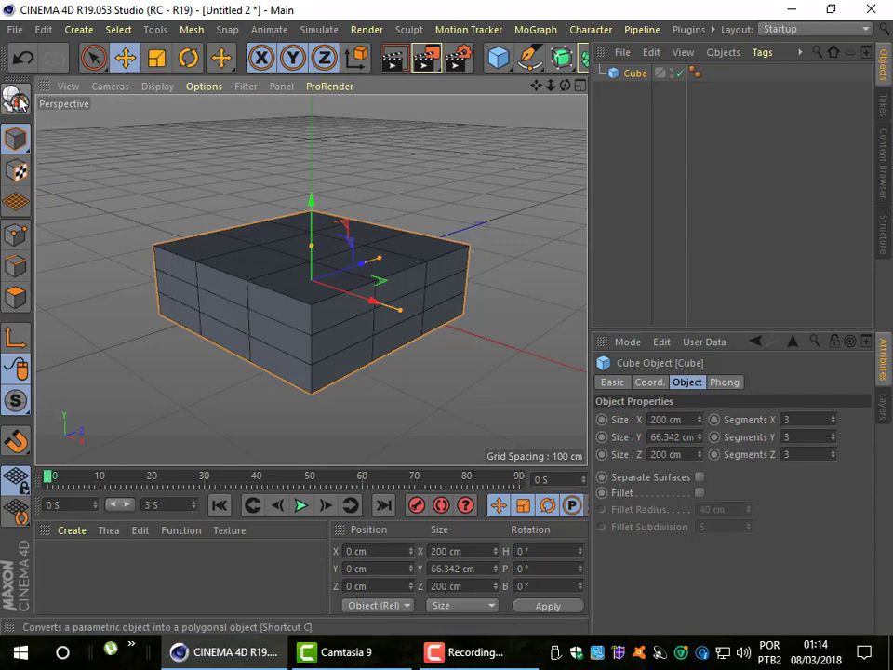
Make the cube editable and switch to Polygons mode.
click(19, 101)
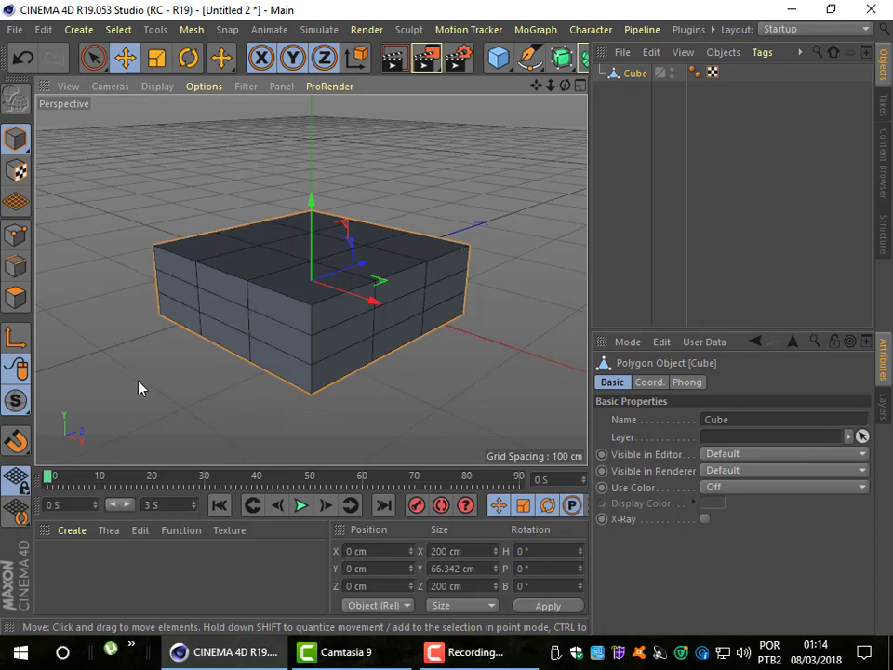
click(21, 301)
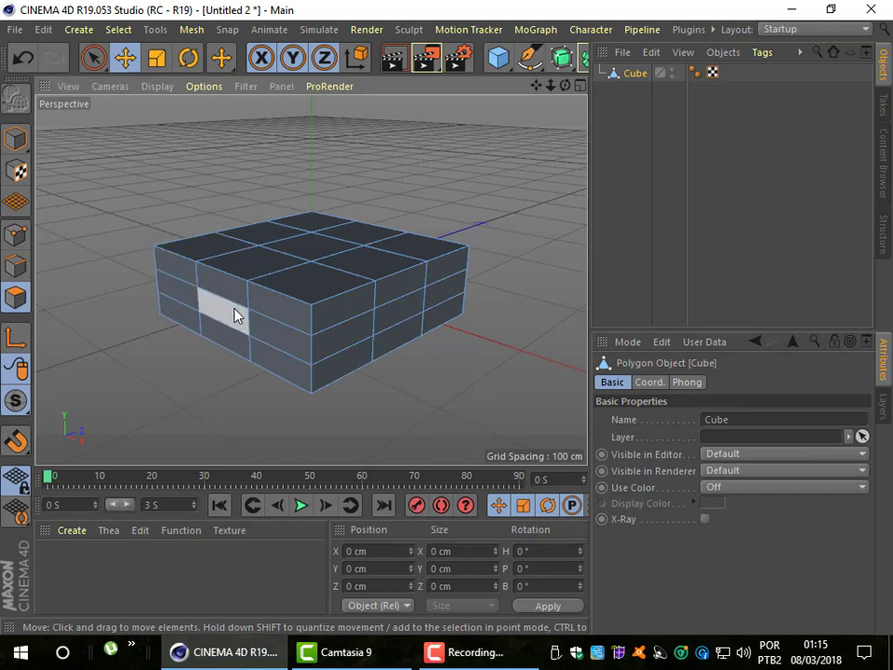
click(263, 333)
right_click(265, 333)
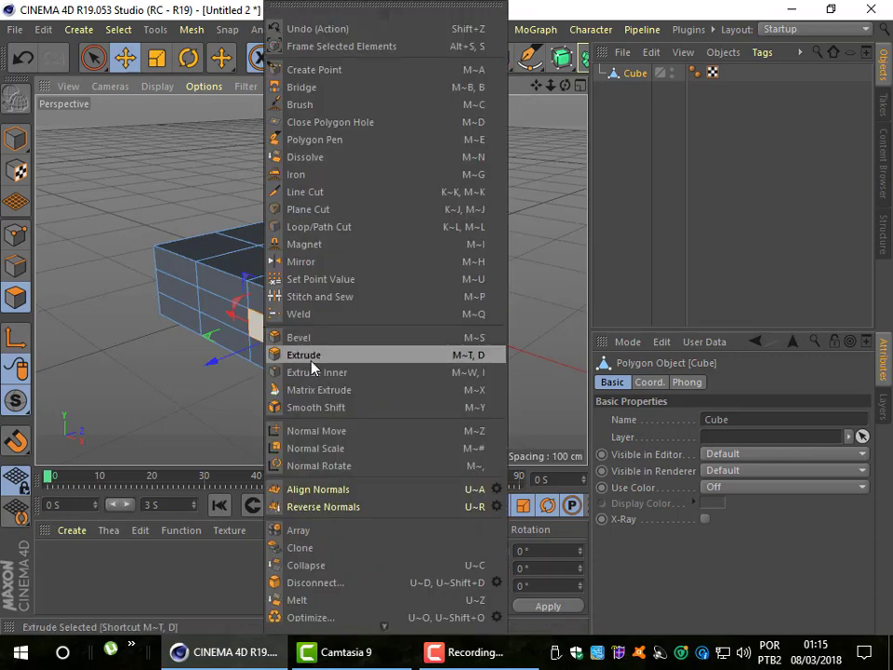
click(307, 360)
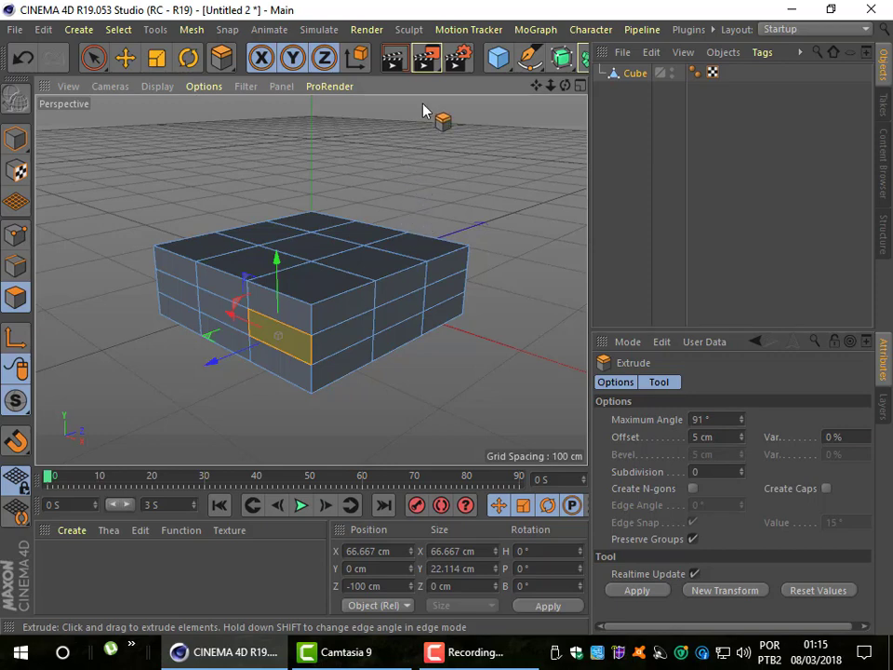
click(124, 58)
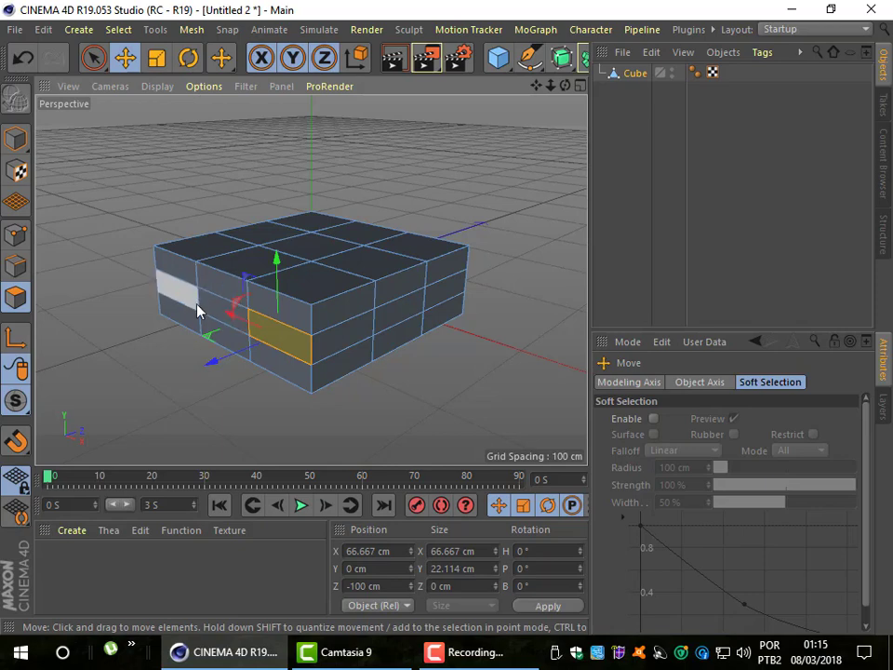
click(475, 199)
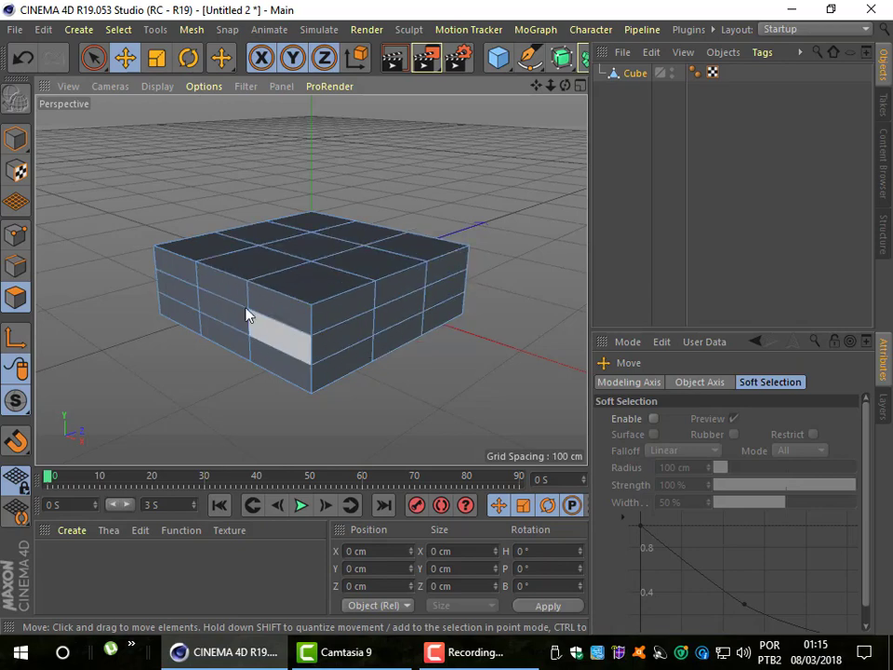
click(118, 30)
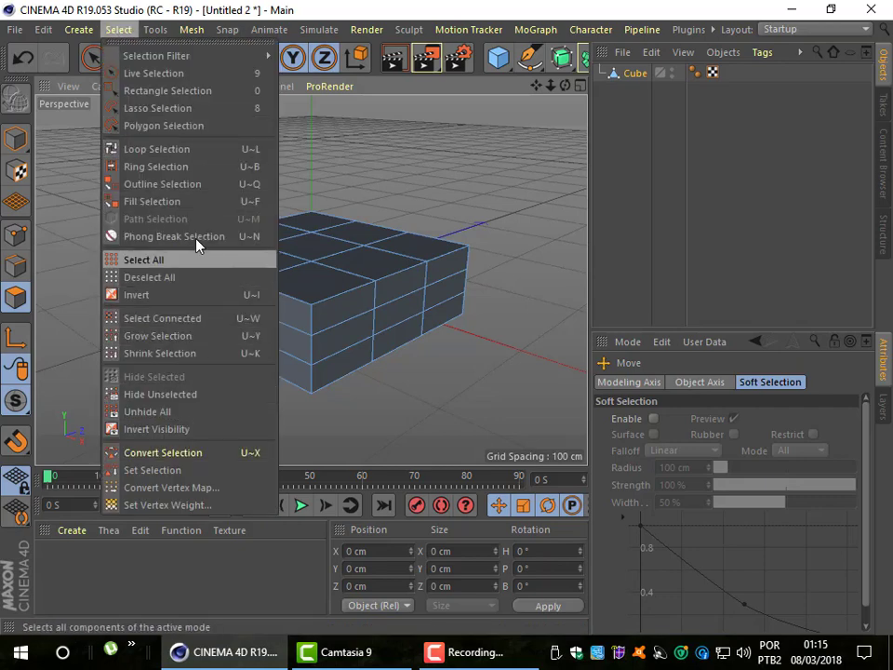
click(166, 91)
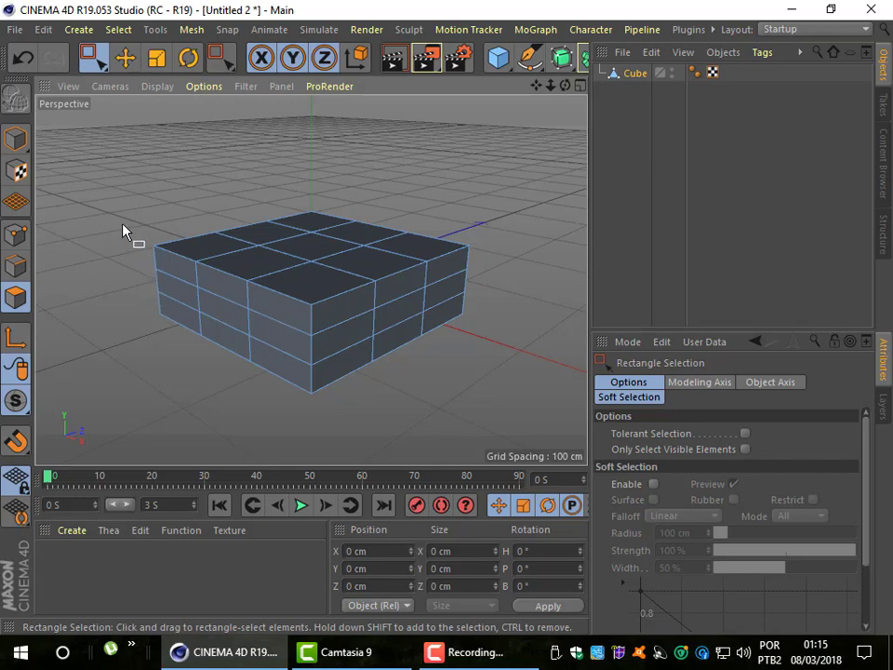
mouse_move(122, 225)
mouse_down()
mouse_move(194, 319)
mouse_move(316, 423)
mouse_up()
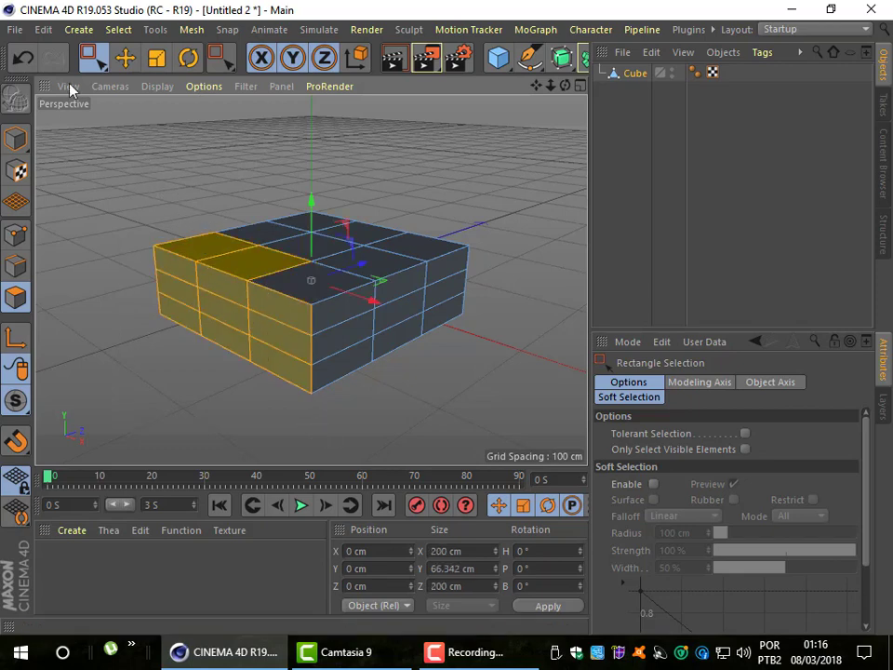
click(23, 56)
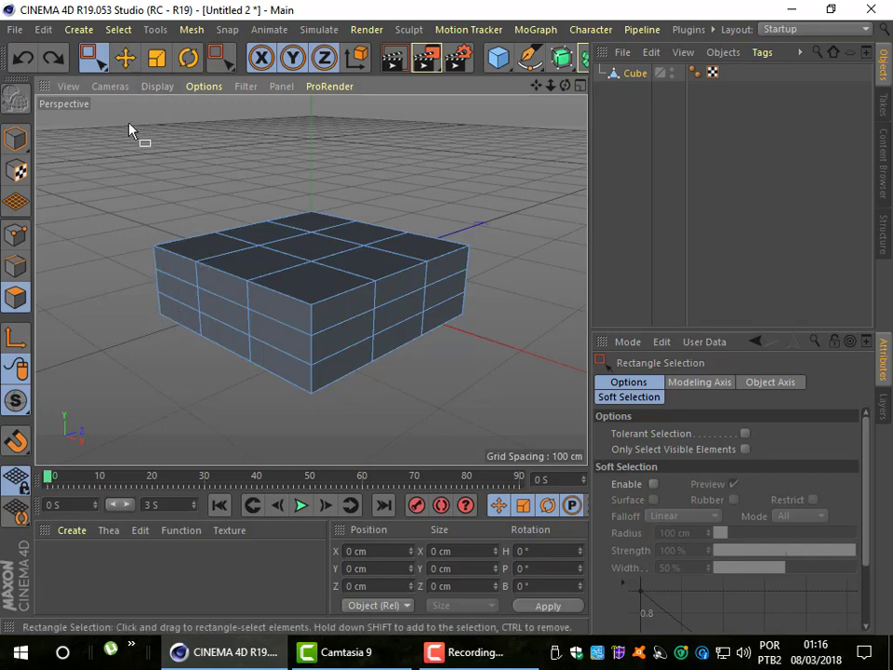
Select the bottom-row polygons on the front and right sides of the slab.
click(125, 59)
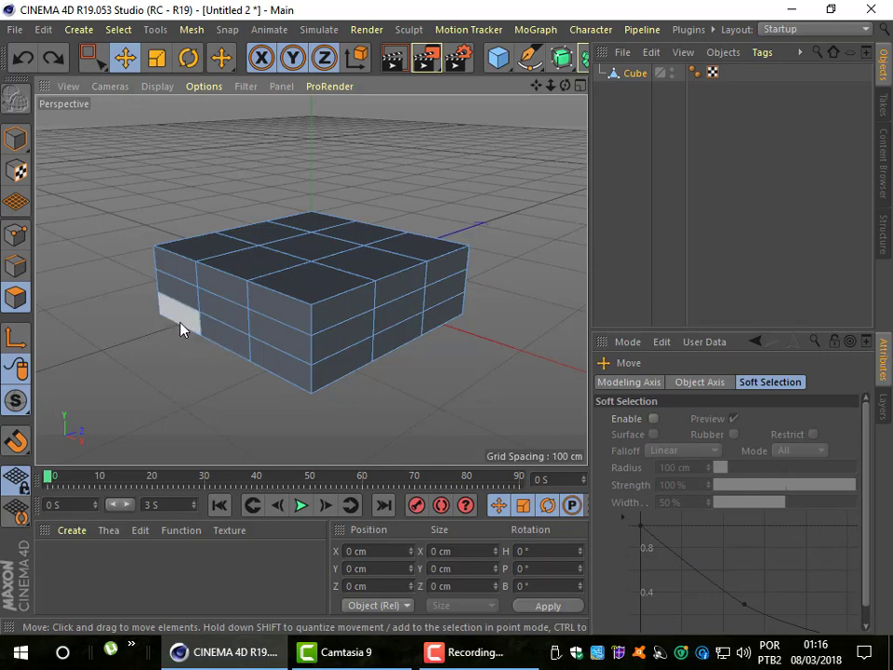
click(181, 325)
shift+click(230, 347)
shift+click(279, 369)
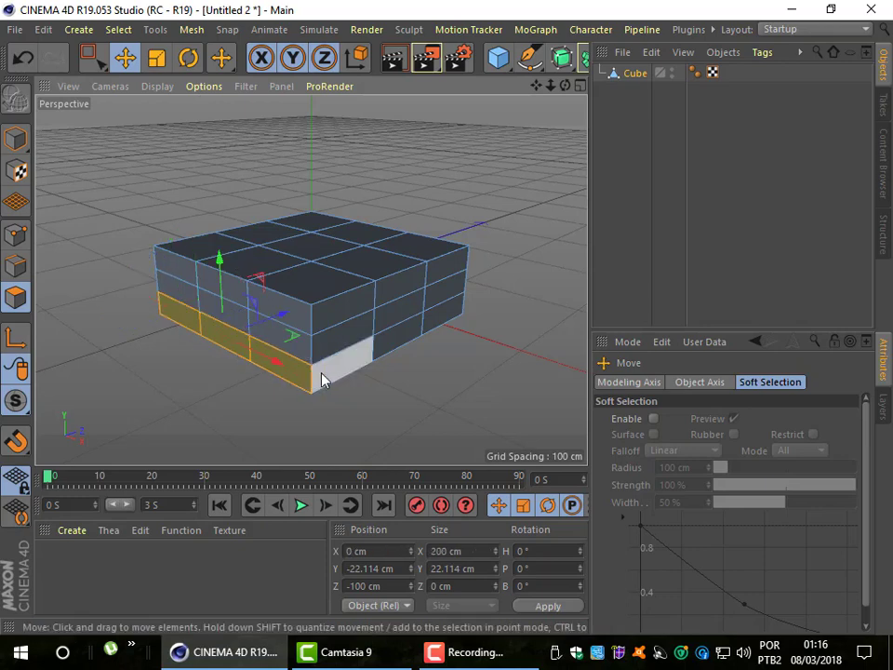
shift+click(358, 370)
shift+click(398, 349)
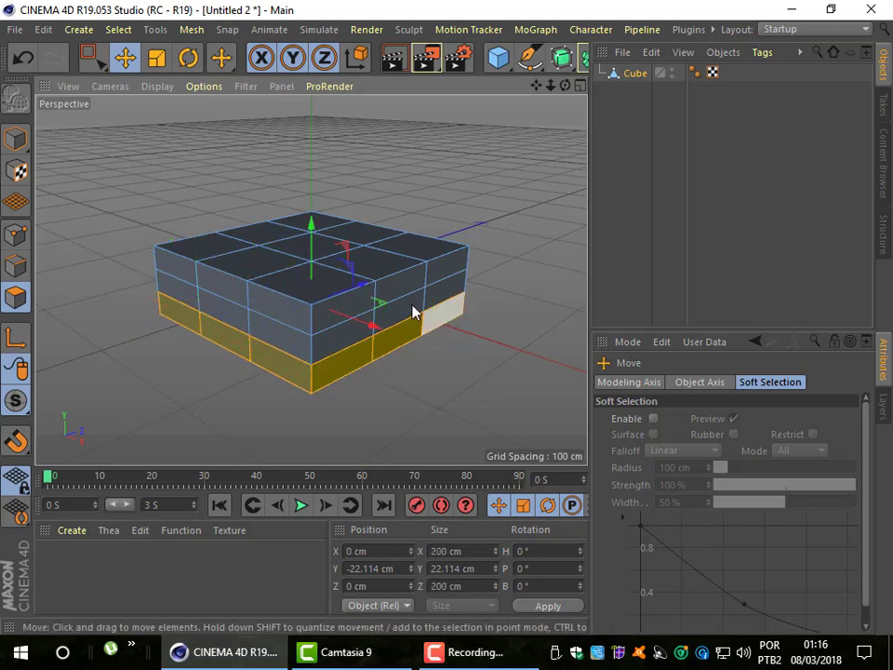
shift+click(429, 309)
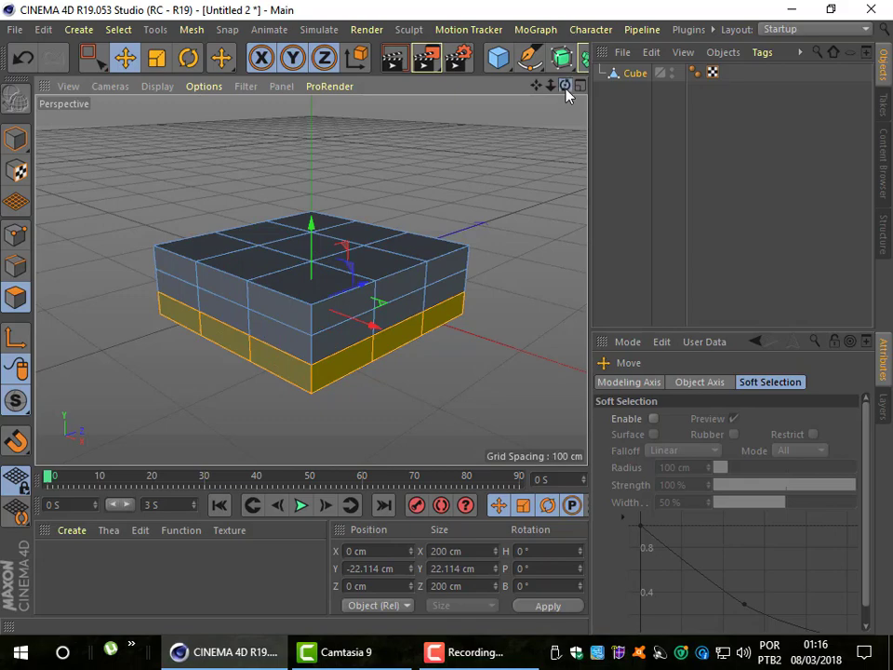
Add the remaining bottom-row polygons, completing the ring on all four sides.
mouse_move(565, 84)
mouse_down()
mouse_move(540, 102)
mouse_move(434, 367)
mouse_up()
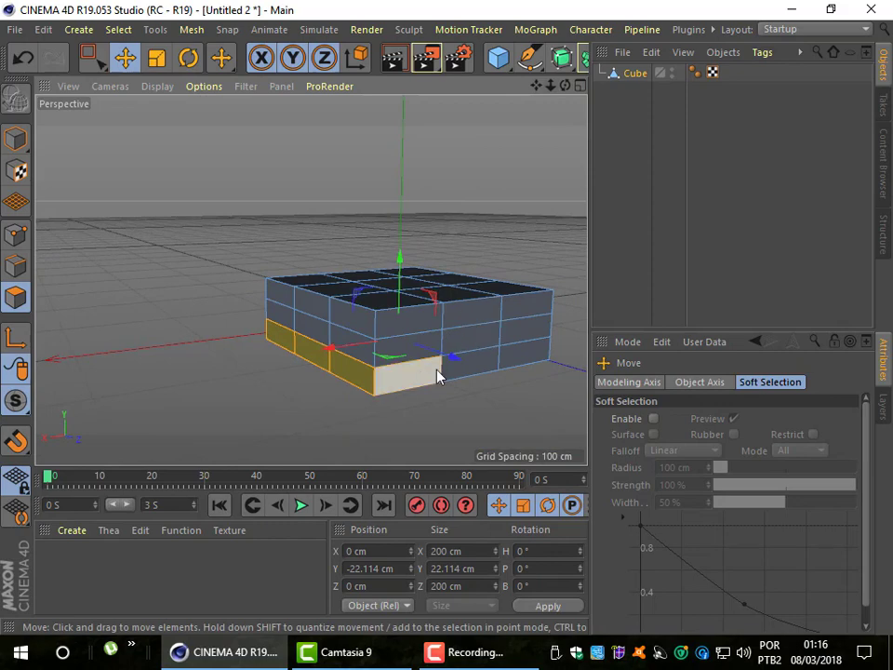
shift+click(437, 372)
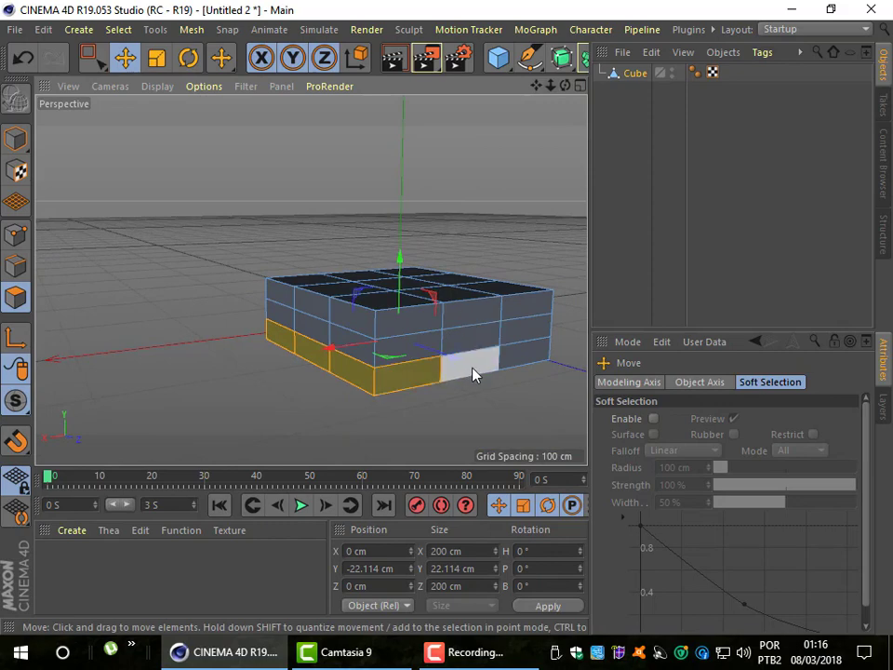
shift+click(474, 372)
shift+click(534, 356)
drag(564, 84, 379, 373)
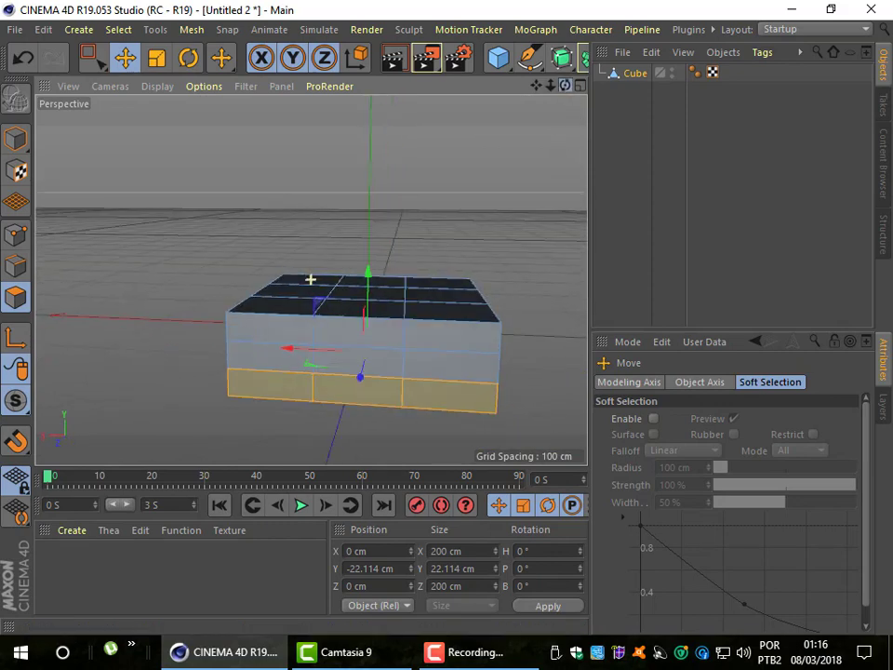
shift+click(380, 372)
shift+click(335, 377)
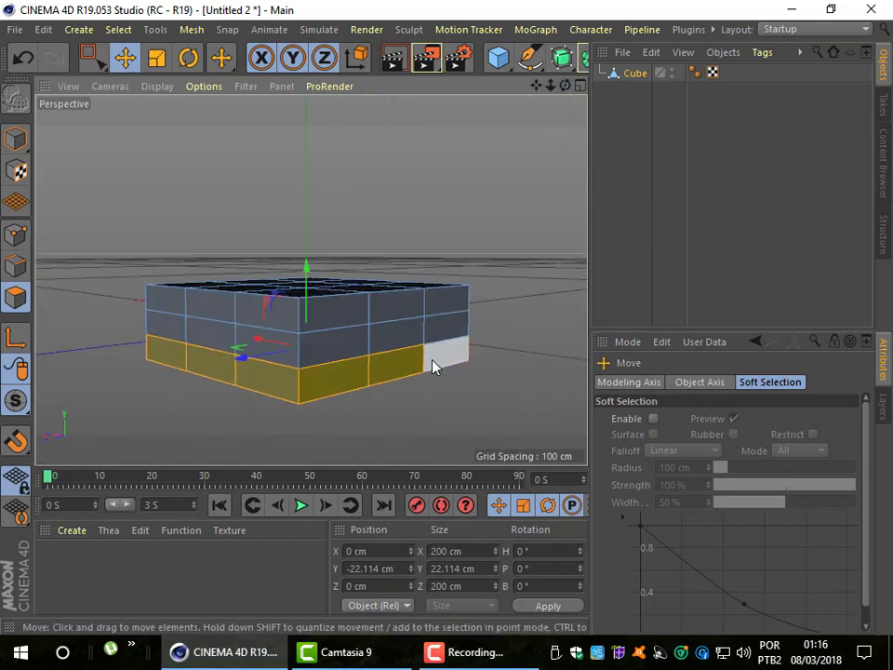
shift+click(460, 361)
drag(564, 84, 310, 279)
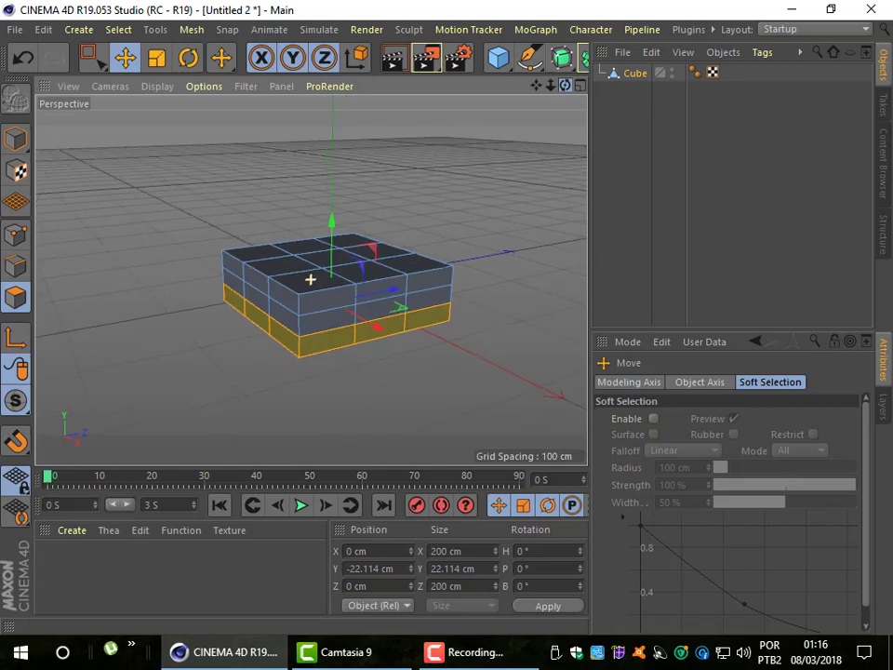
drag(551, 84, 551, 112)
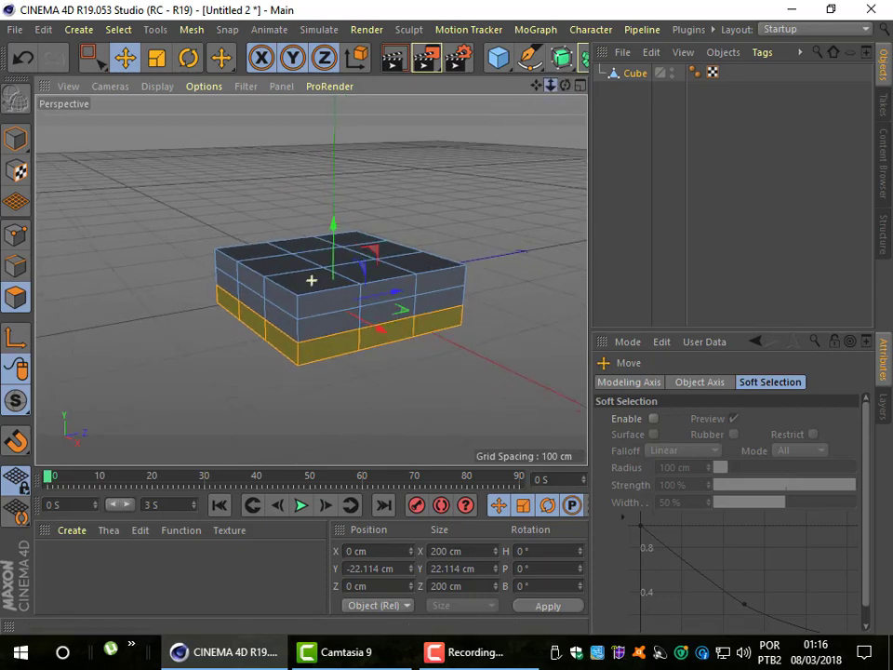
drag(311, 279, 311, 279)
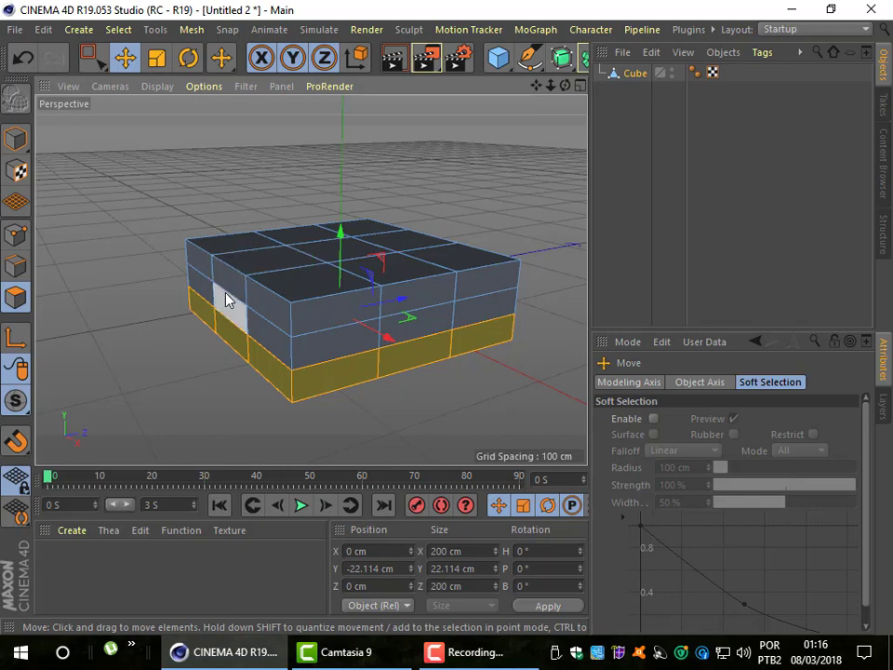
right_click(265, 373)
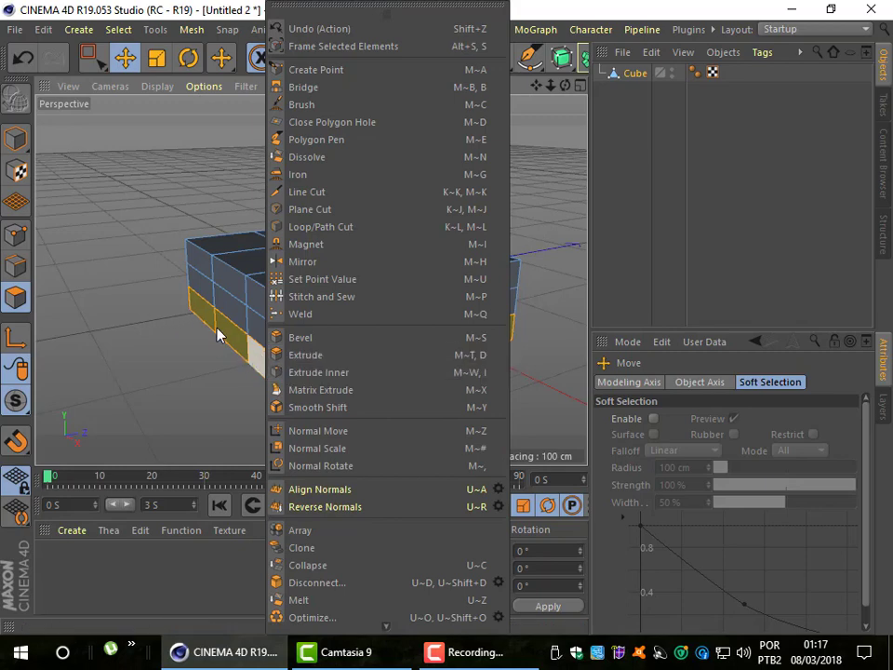
Extrude the bottom polygon ring outward by 39.4 cm, making a 278.8 cm-wide base.
click(307, 372)
right_click(273, 376)
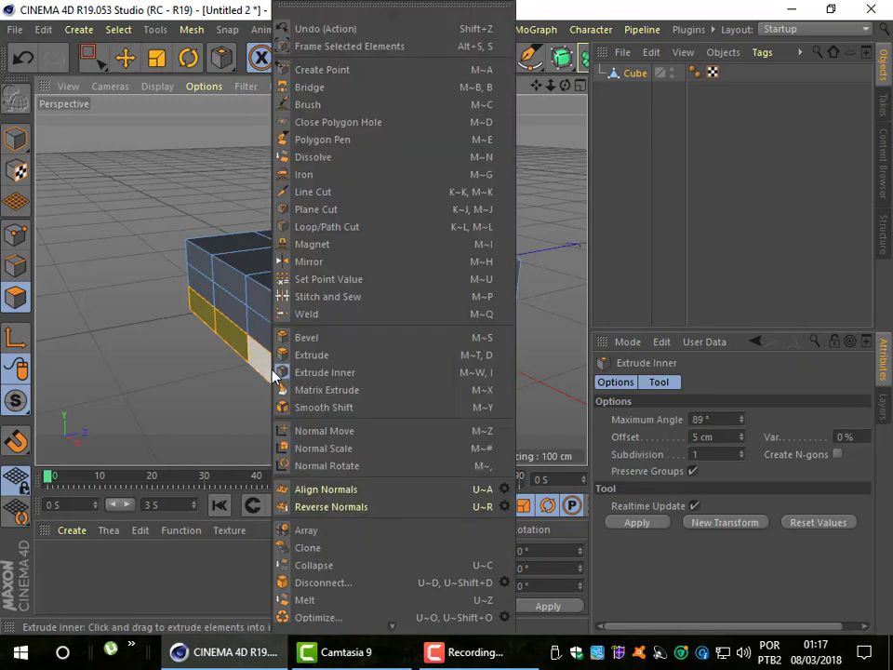
click(293, 353)
right_click(263, 372)
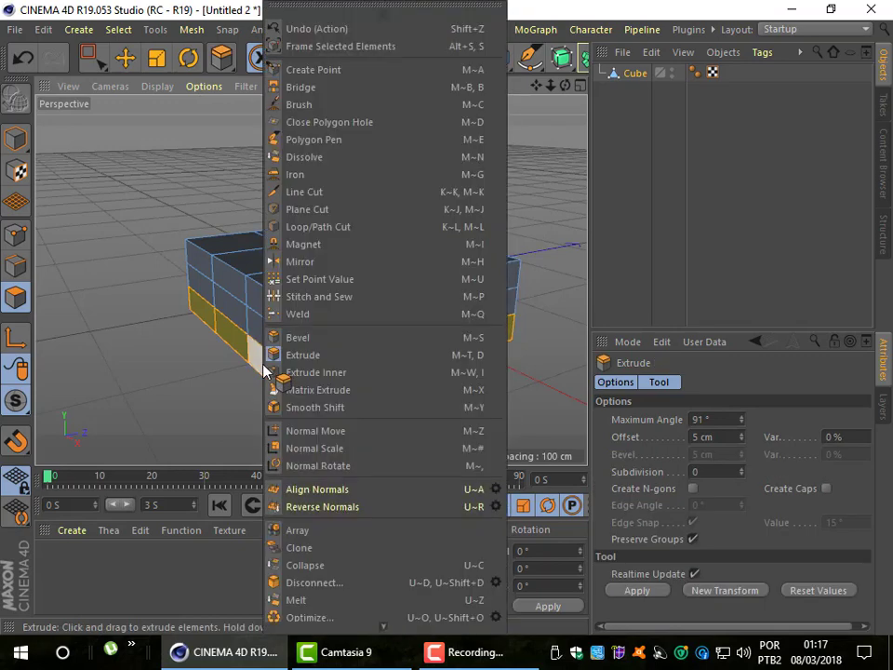
key(Escape)
mouse_move(259, 373)
mouse_down()
mouse_move(208, 373)
mouse_move(327, 373)
mouse_up()
drag(339, 311, 338, 311)
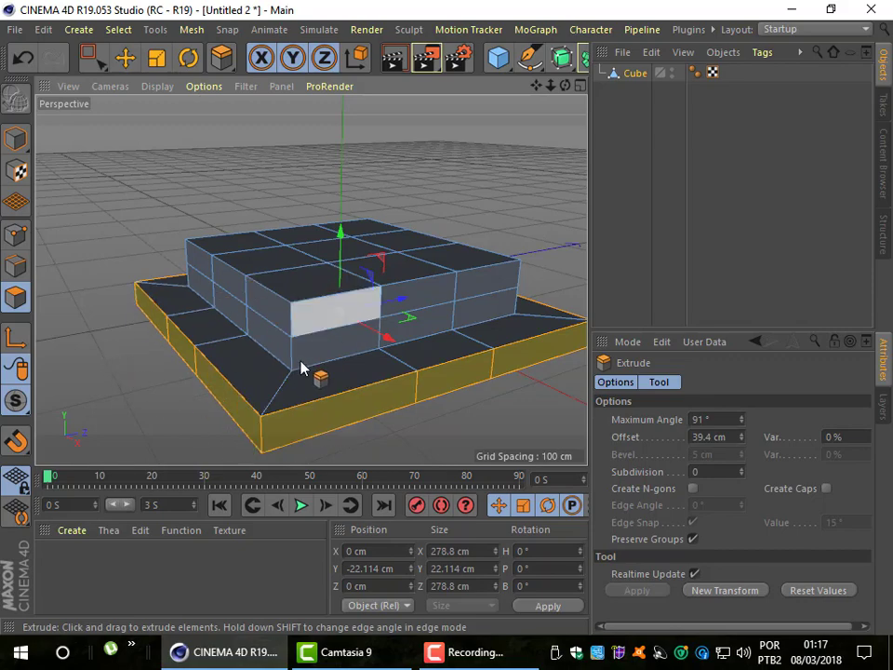
drag(565, 85, 310, 279)
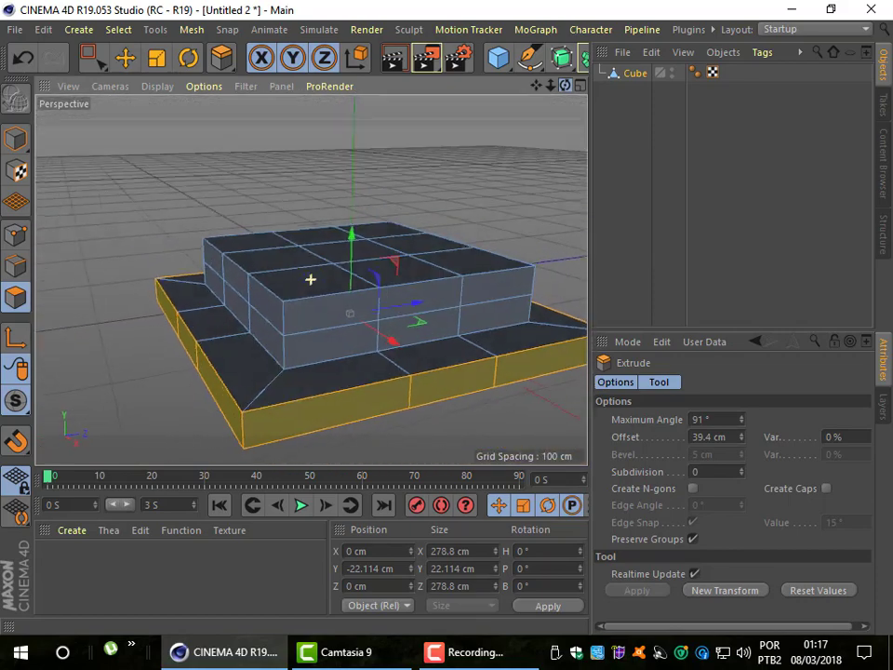
drag(310, 279, 268, 152)
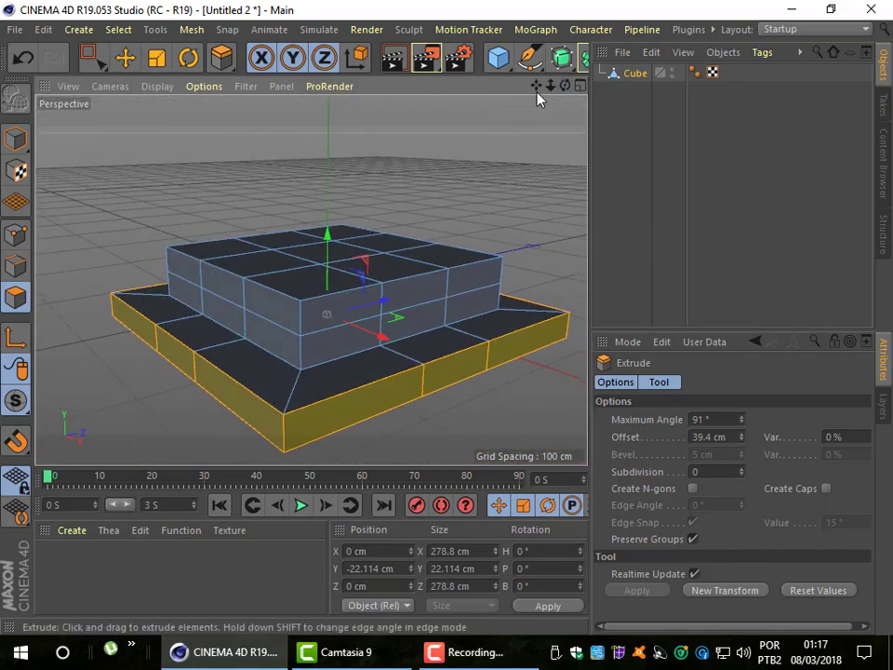
mouse_move(551, 85)
mouse_down()
mouse_move(311, 279)
mouse_move(538, 96)
mouse_up()
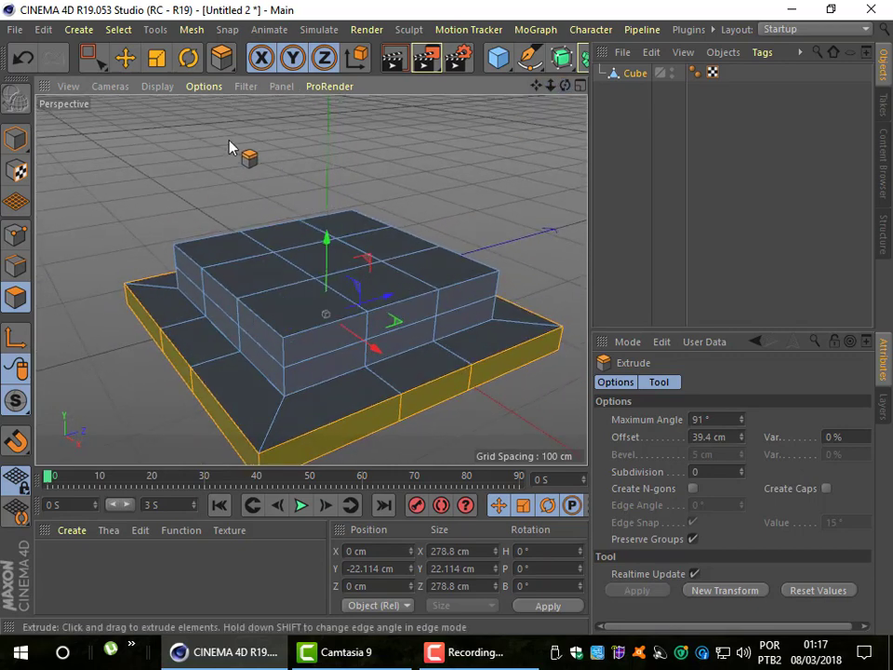
Clear the selection and select one polygon on the block's top.
click(125, 59)
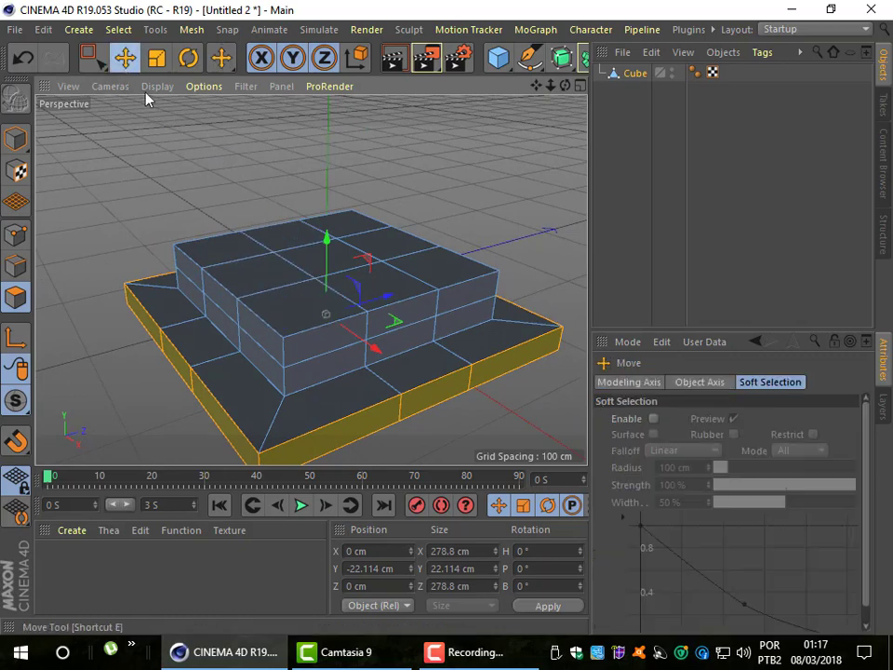
right_click(289, 324)
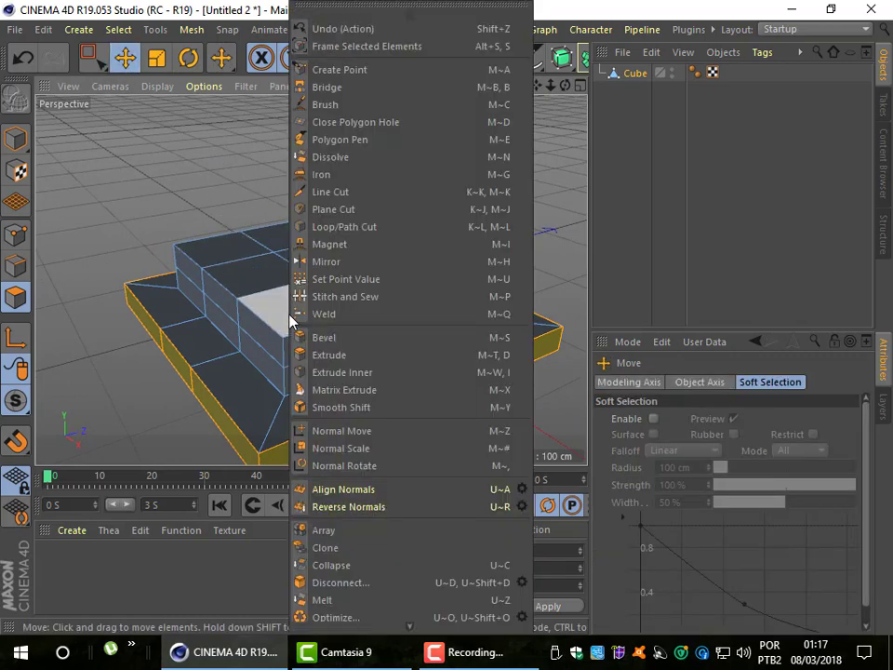
click(149, 160)
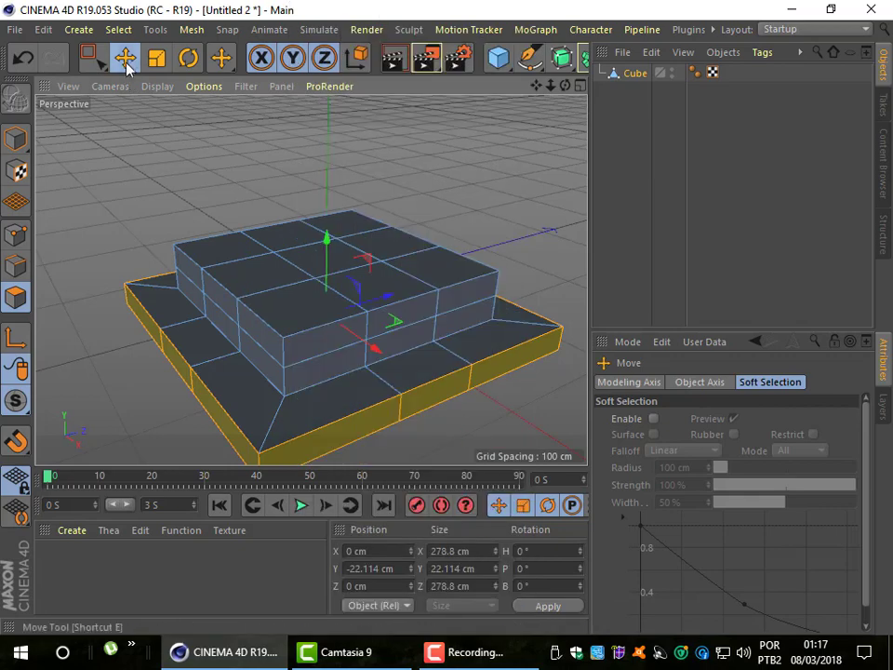
click(144, 159)
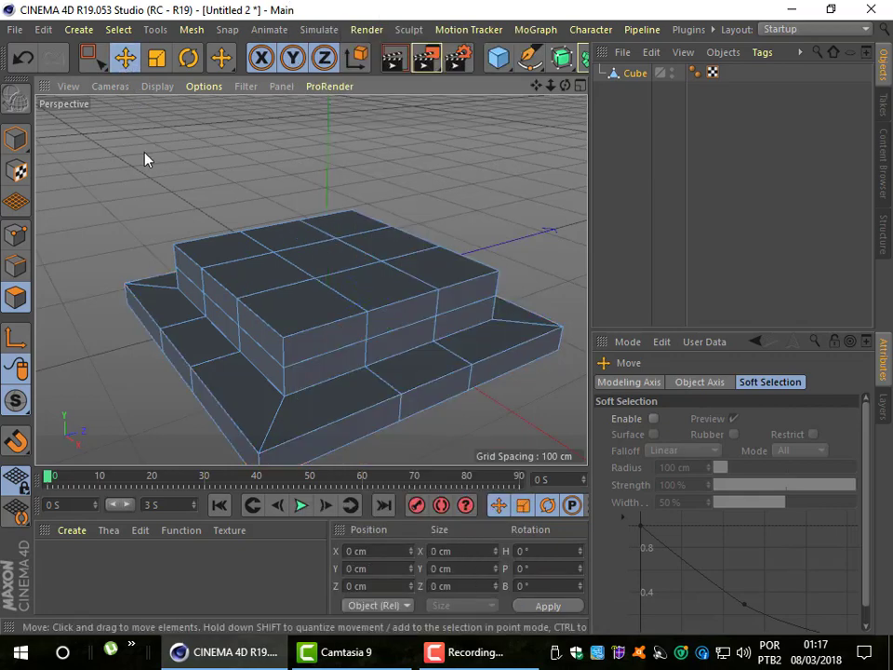
click(291, 326)
Extrude the top polygon upward repeatedly into stacked 12 cm tiers.
right_click(291, 323)
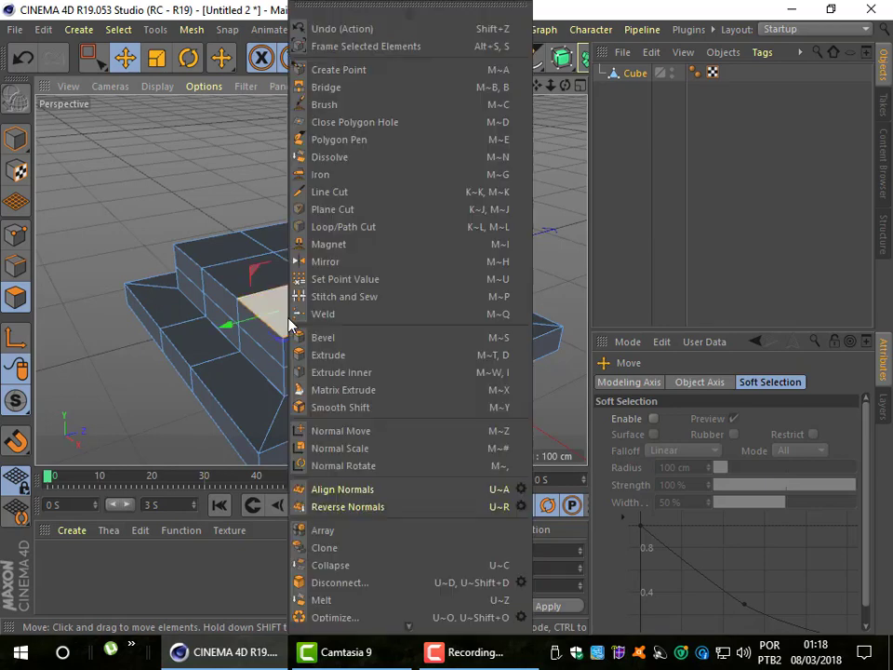
click(332, 357)
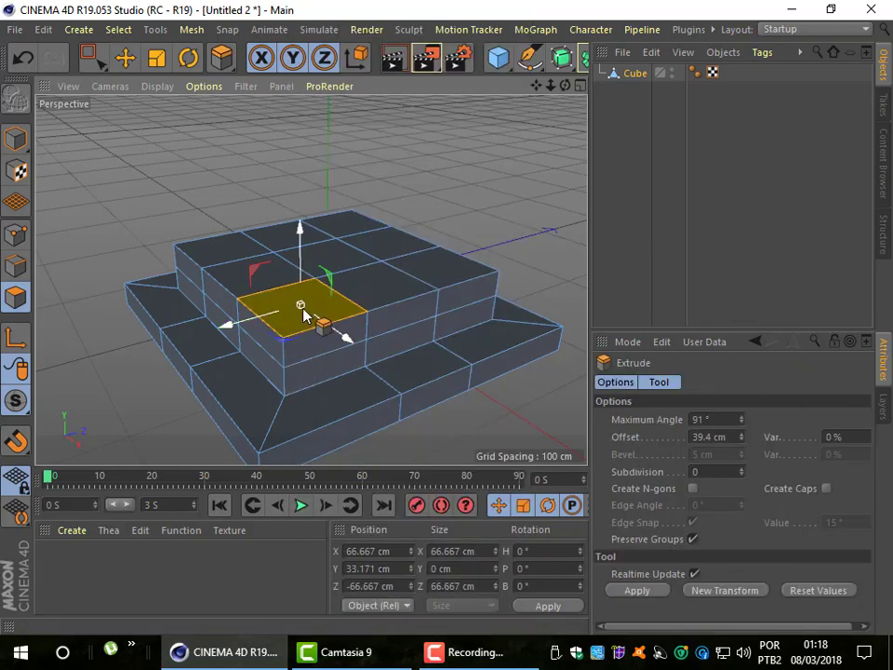
mouse_move(279, 316)
mouse_down()
mouse_move(312, 316)
mouse_move(295, 321)
mouse_up()
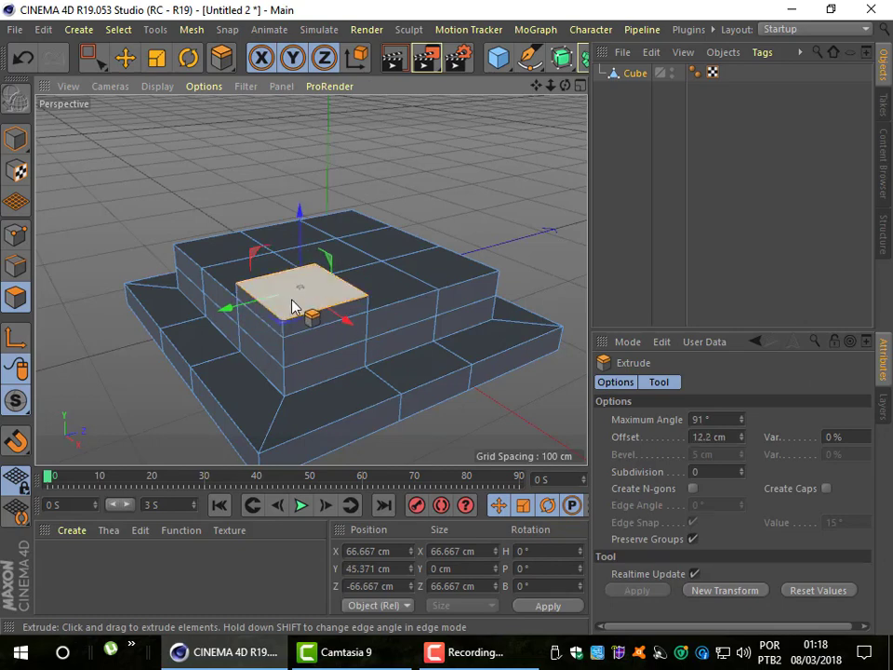
mouse_move(291, 305)
mouse_down()
mouse_move(320, 305)
mouse_move(279, 304)
mouse_move(289, 233)
mouse_up()
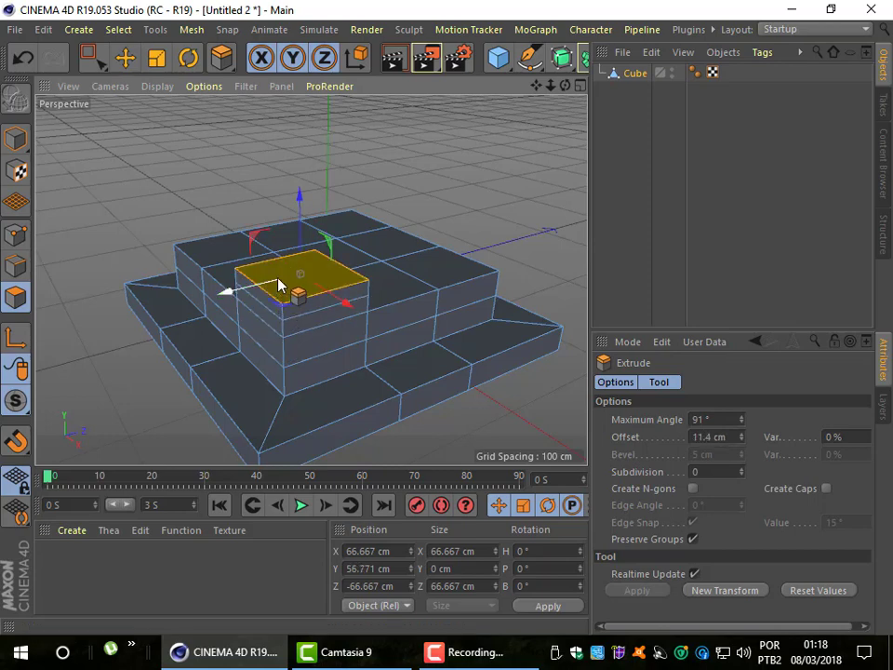
click(20, 58)
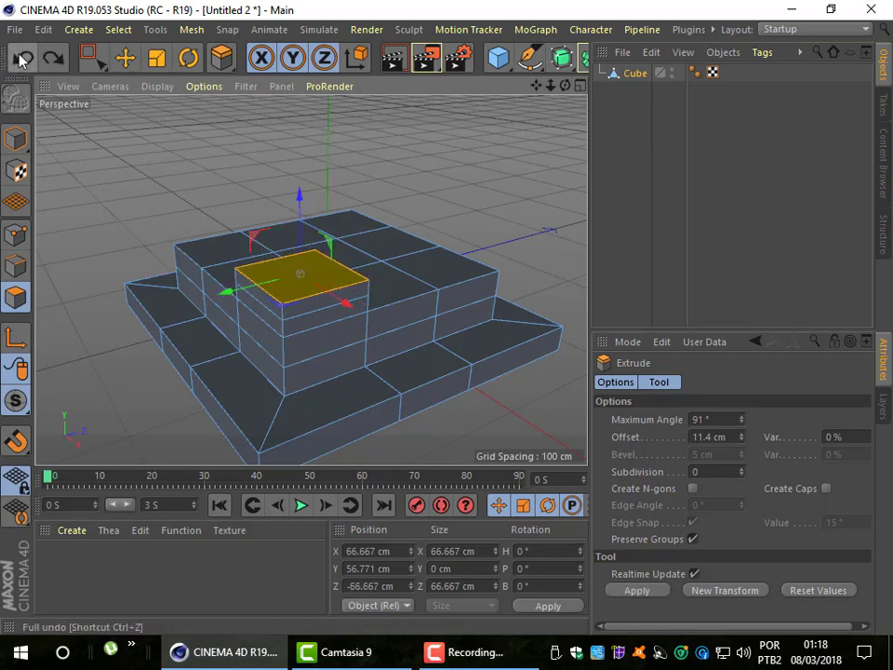
mouse_move(295, 295)
mouse_down()
mouse_move(305, 292)
mouse_move(304, 309)
mouse_up()
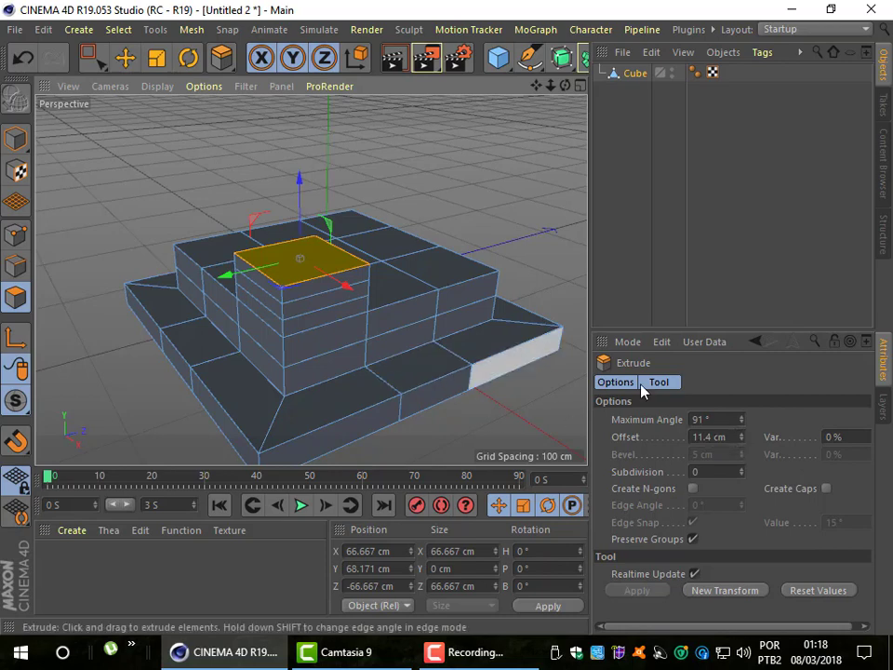
mouse_move(741, 437)
mouse_down()
mouse_move(772, 437)
mouse_move(728, 437)
mouse_up()
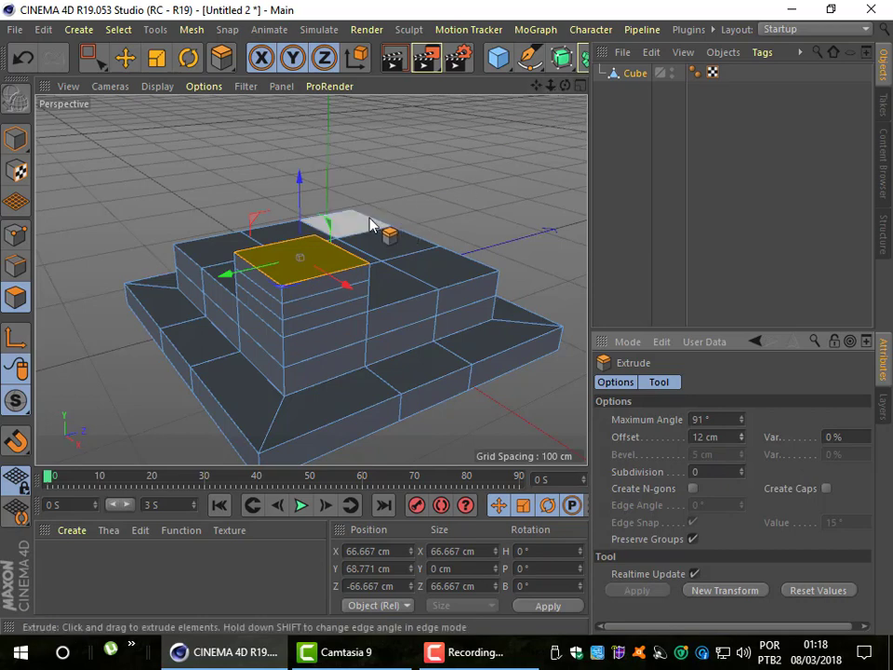
Select the central tower's top face and choose Extrude Inner.
click(125, 63)
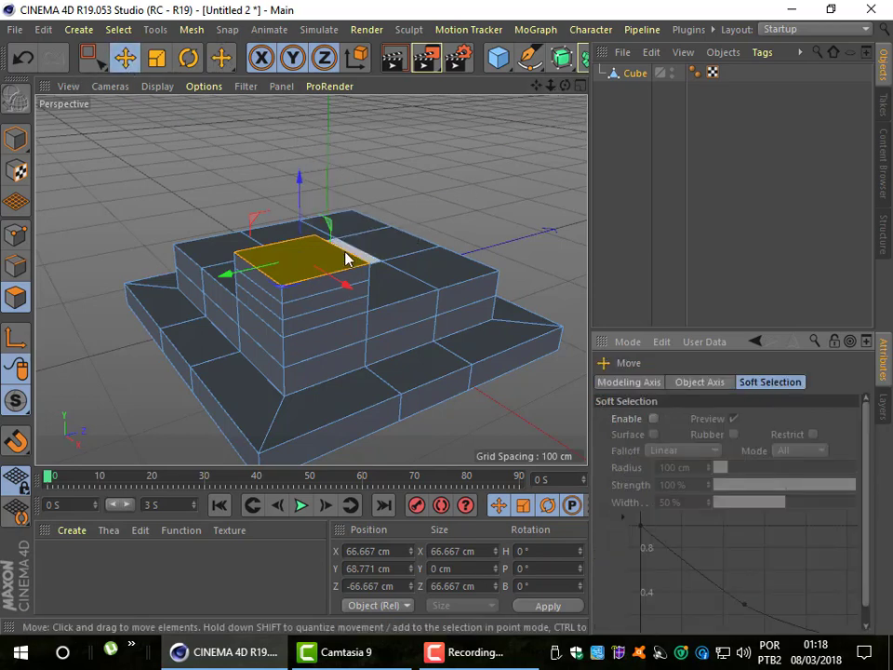
click(457, 206)
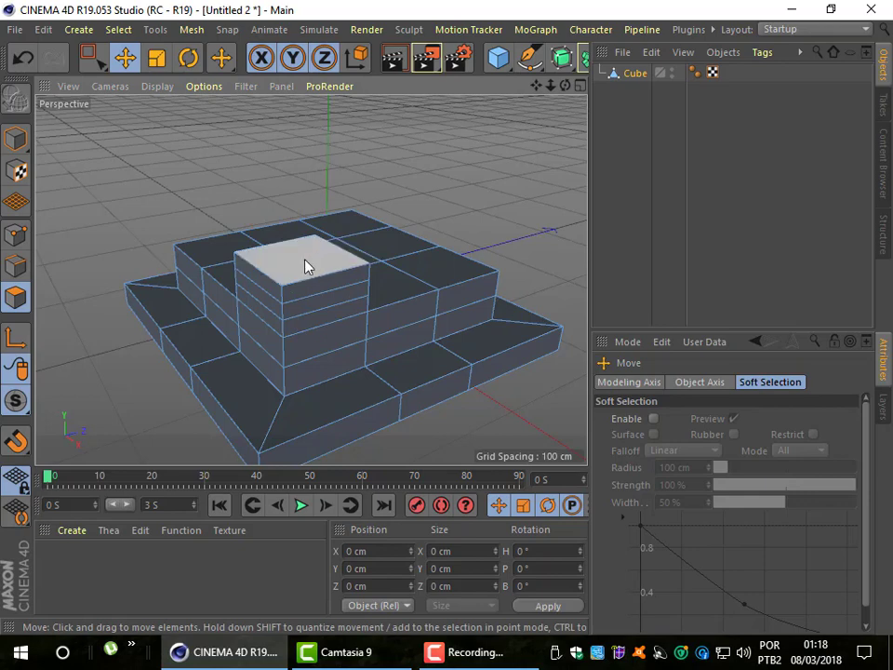
click(307, 267)
right_click(307, 267)
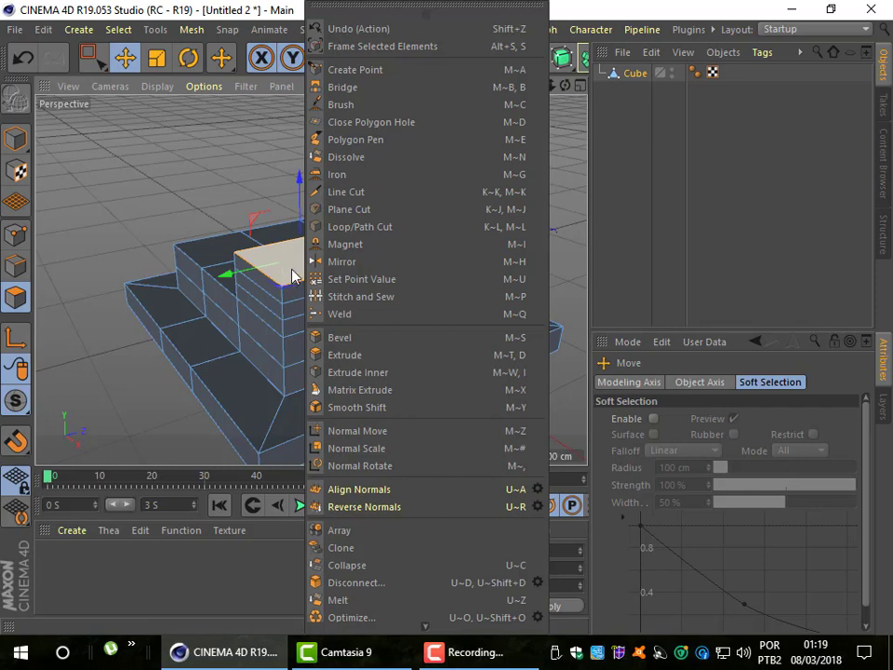
click(348, 372)
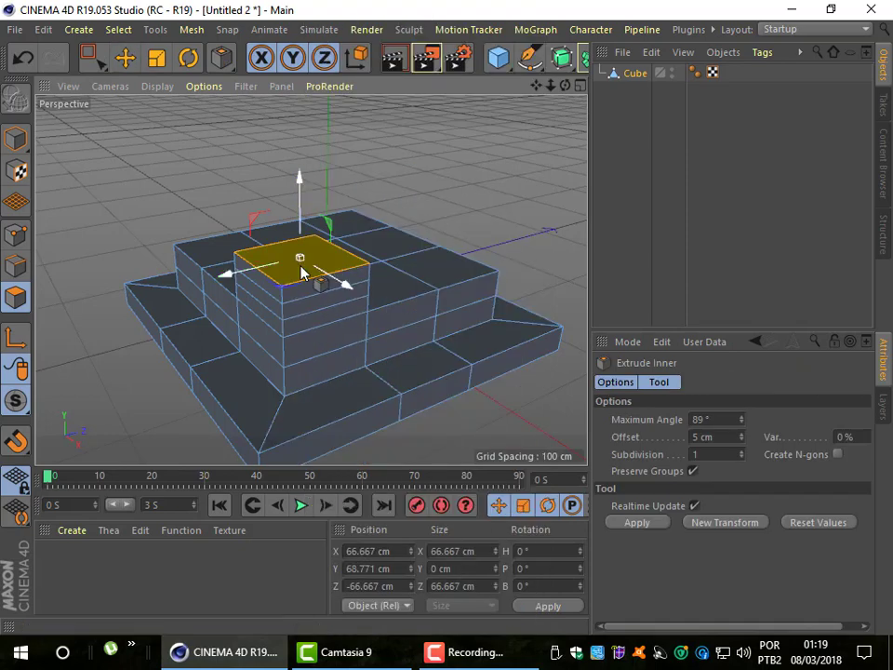
Inset the tower's top face by 10.6 cm, leaving a 45.467 cm square.
drag(300, 268, 309, 247)
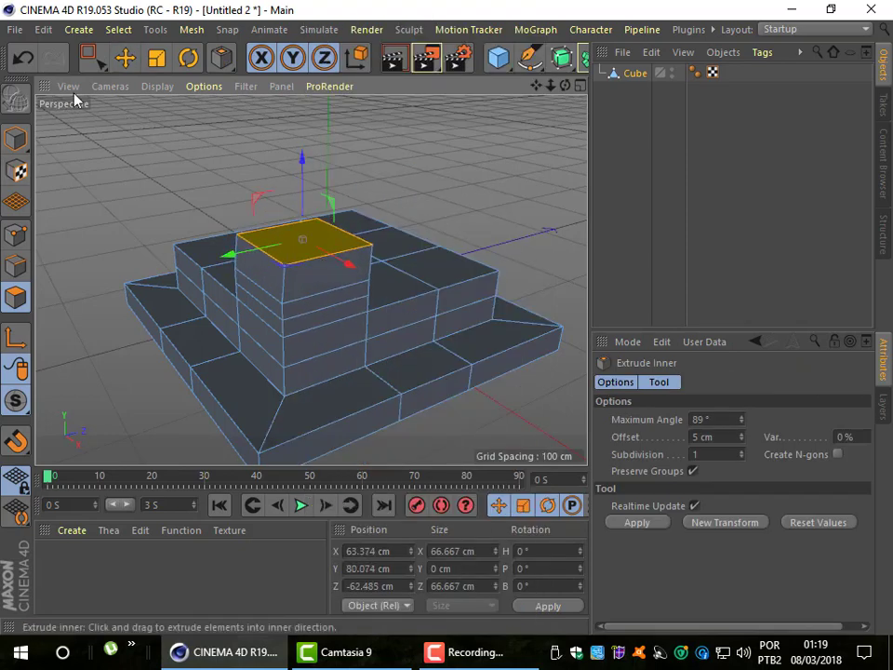
click(23, 58)
drag(281, 269, 267, 244)
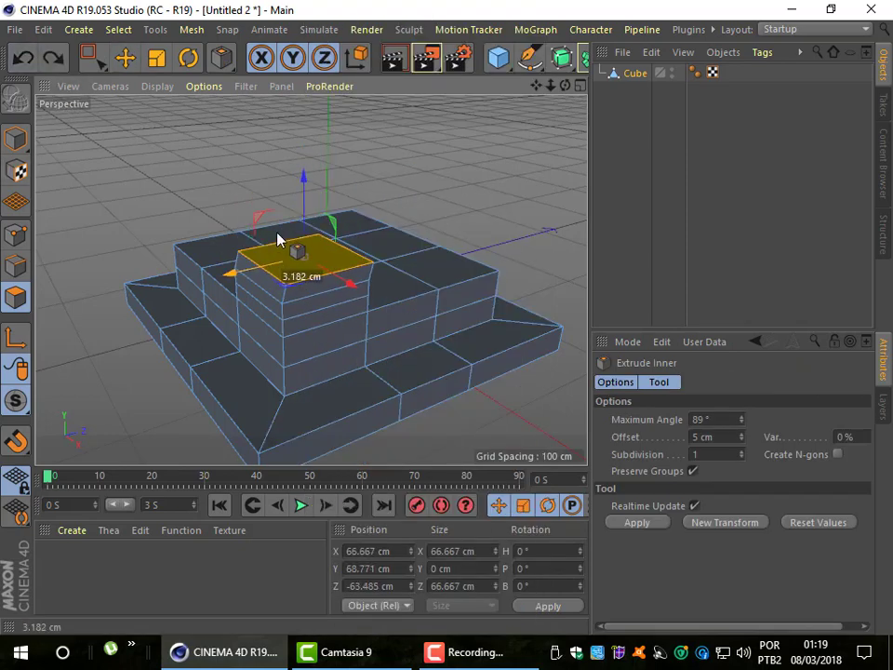
click(23, 59)
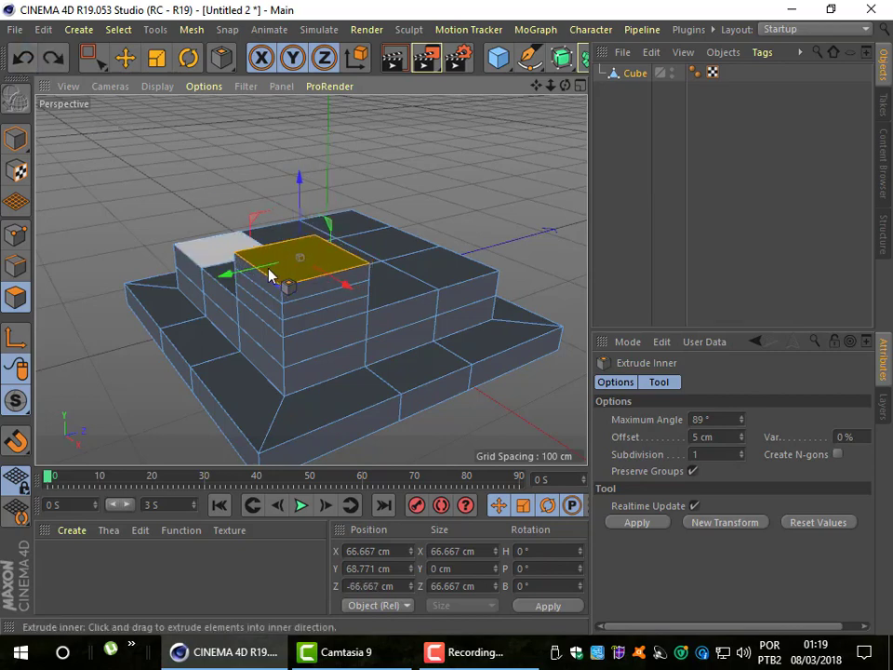
drag(284, 276, 287, 275)
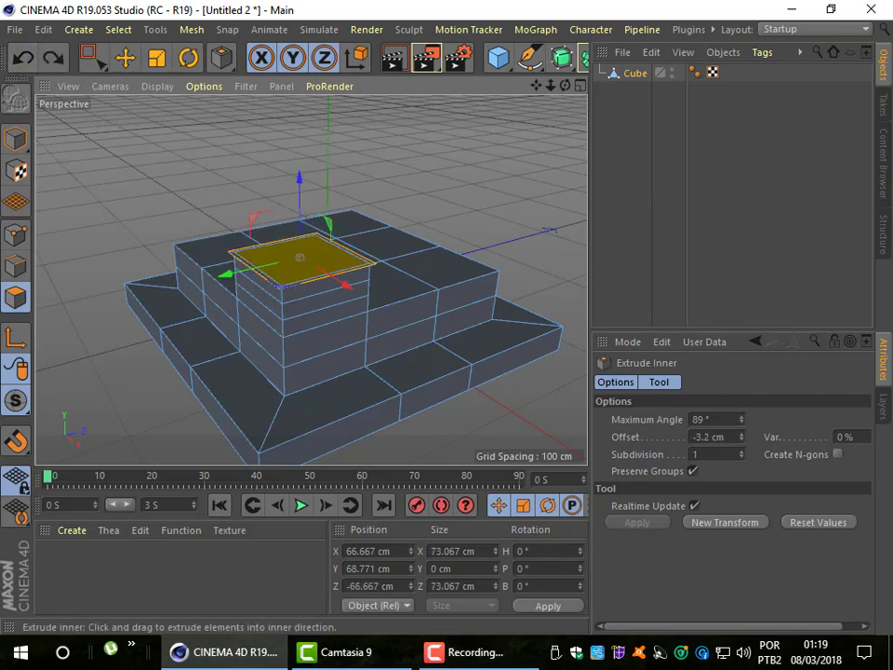
drag(224, 195, 251, 196)
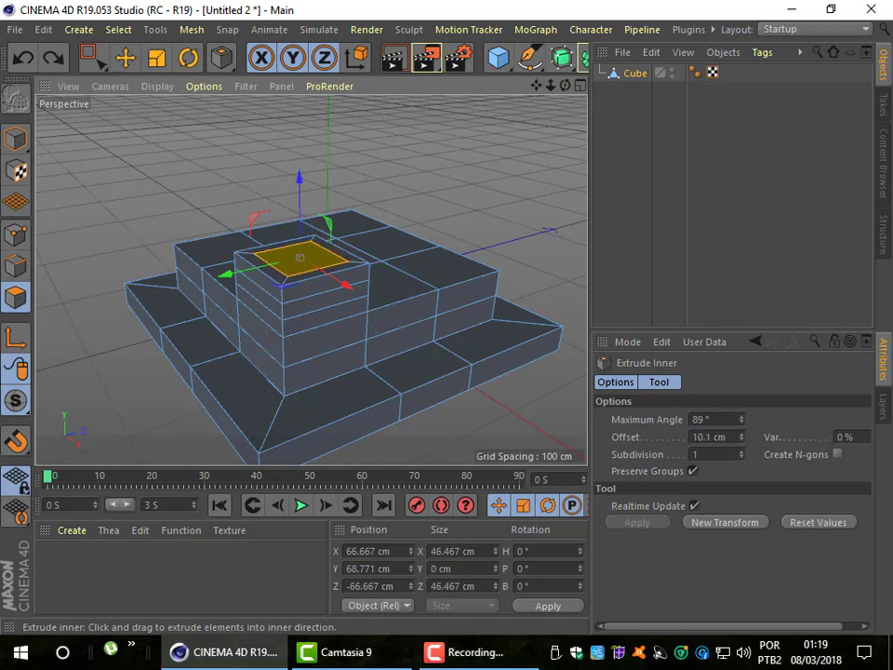
mouse_move(256, 194)
mouse_down()
mouse_move(213, 194)
mouse_move(253, 193)
mouse_up()
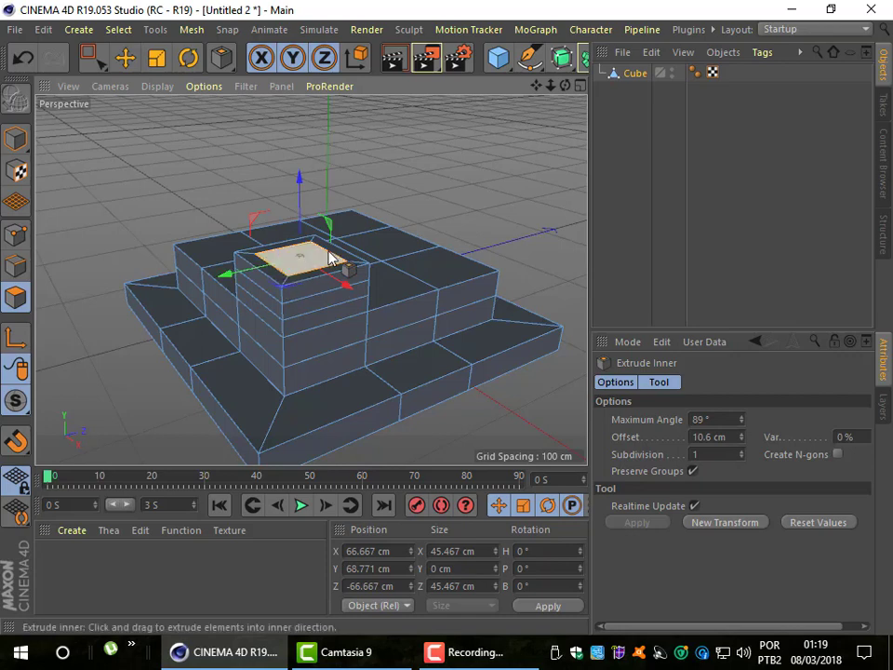
drag(271, 280, 279, 254)
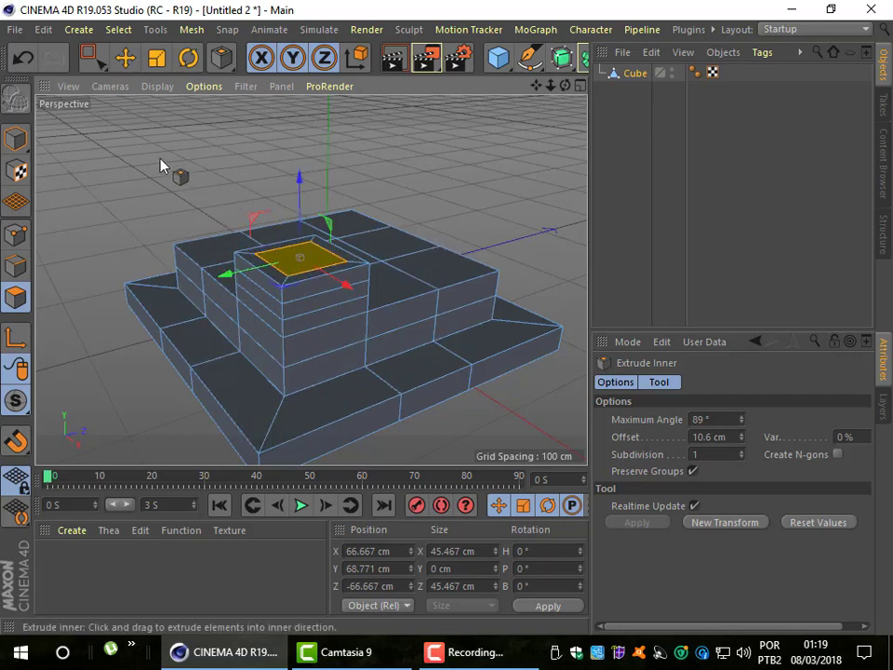
Extrude the inset square upward 31.8 cm into a small block crowning the tower.
click(223, 59)
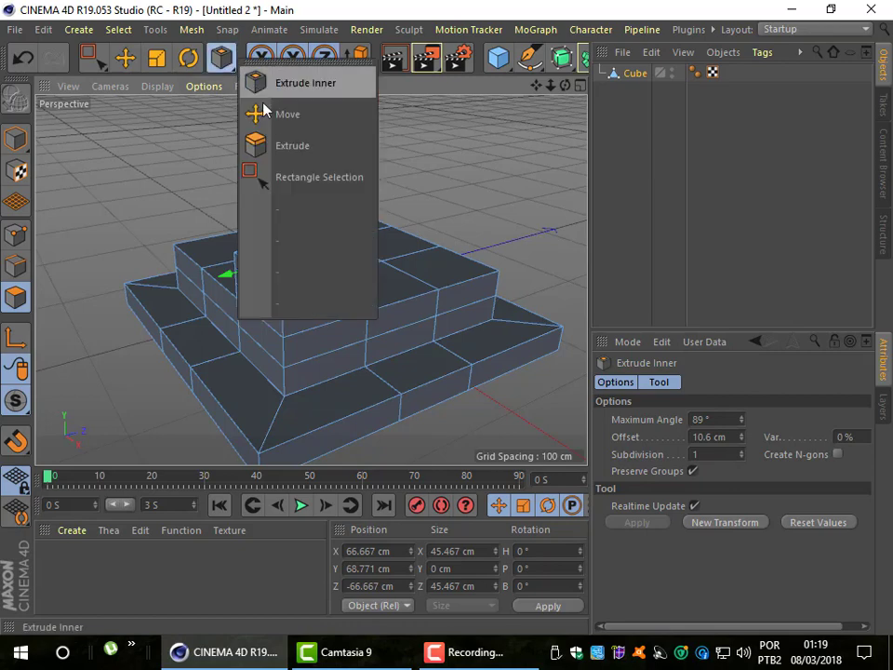
click(253, 145)
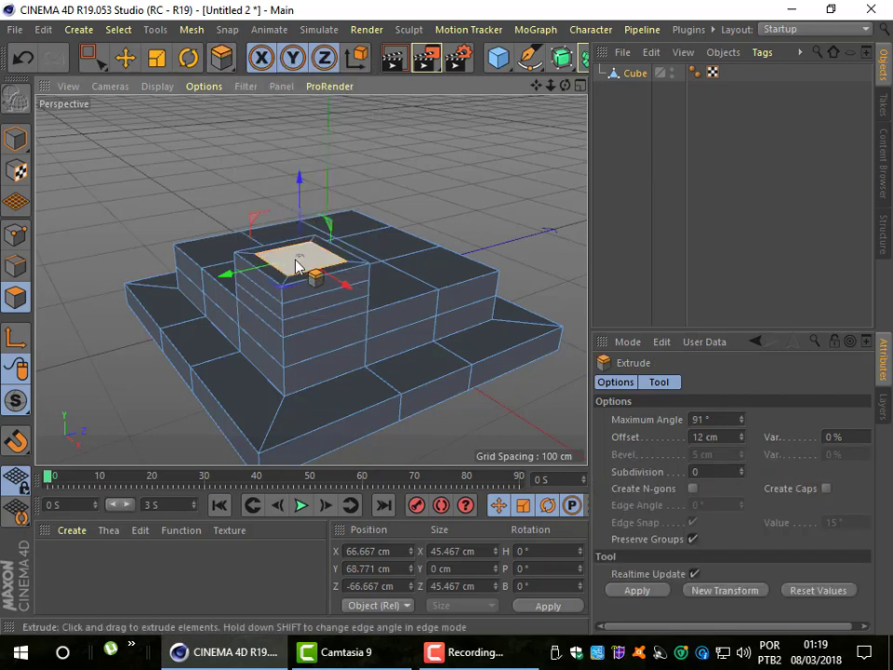
mouse_move(281, 261)
mouse_down()
mouse_move(296, 277)
mouse_move(244, 154)
mouse_move(242, 124)
mouse_up()
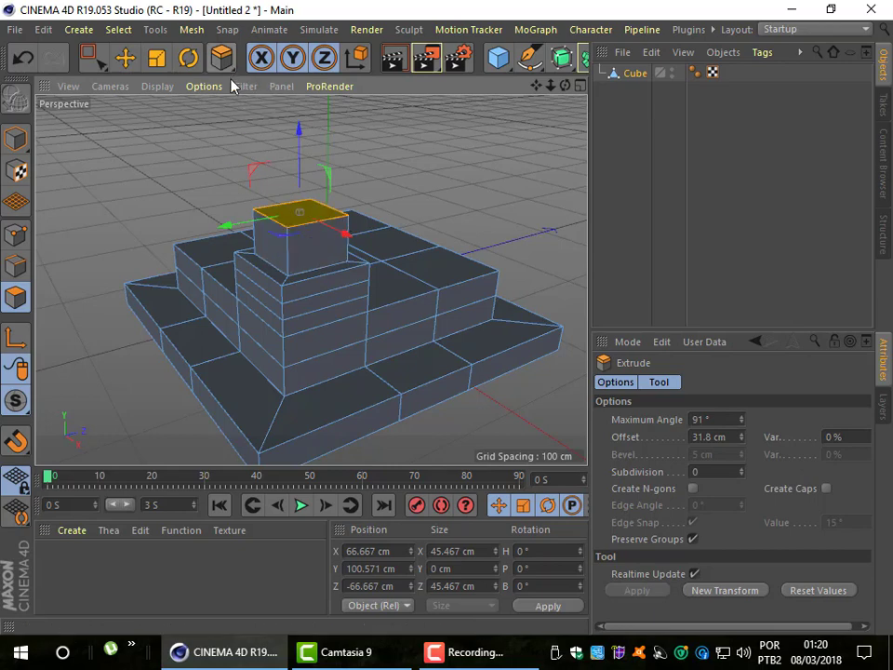
drag(222, 59, 282, 126)
click(281, 115)
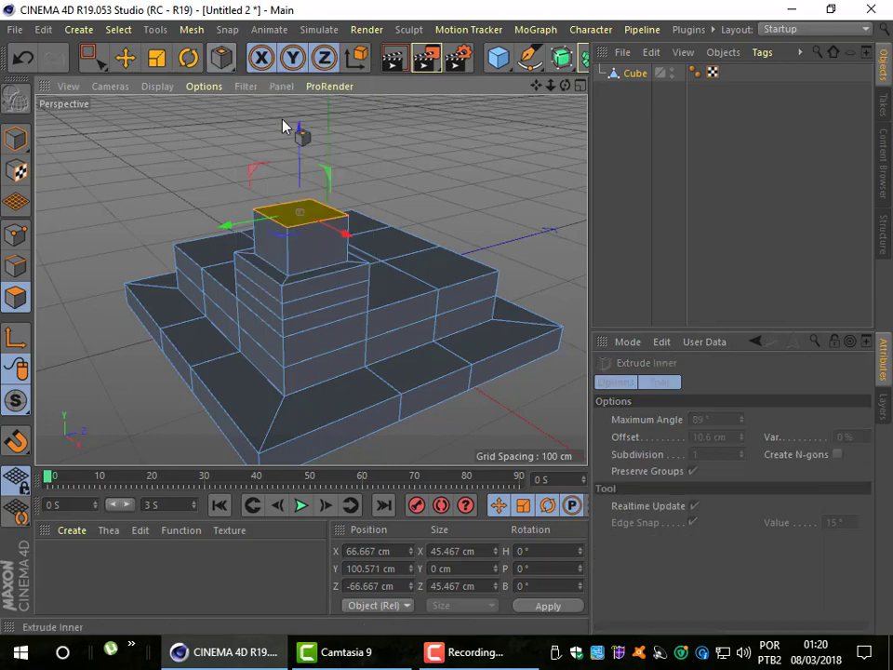
Inset the right-hand upper step's top face by 11.2 cm, leaving a 44.267 cm square.
right_click(443, 270)
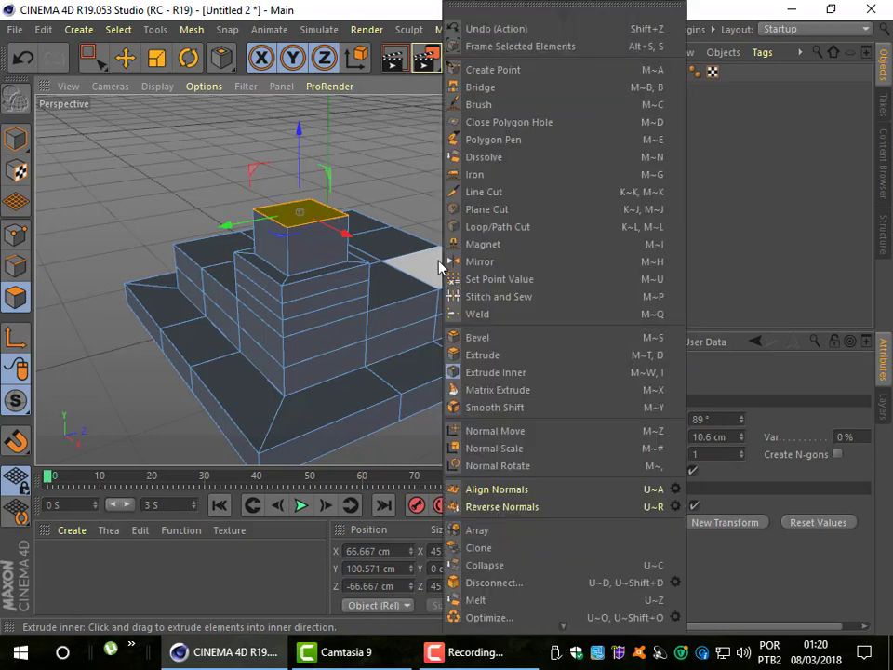
key(Escape)
click(443, 272)
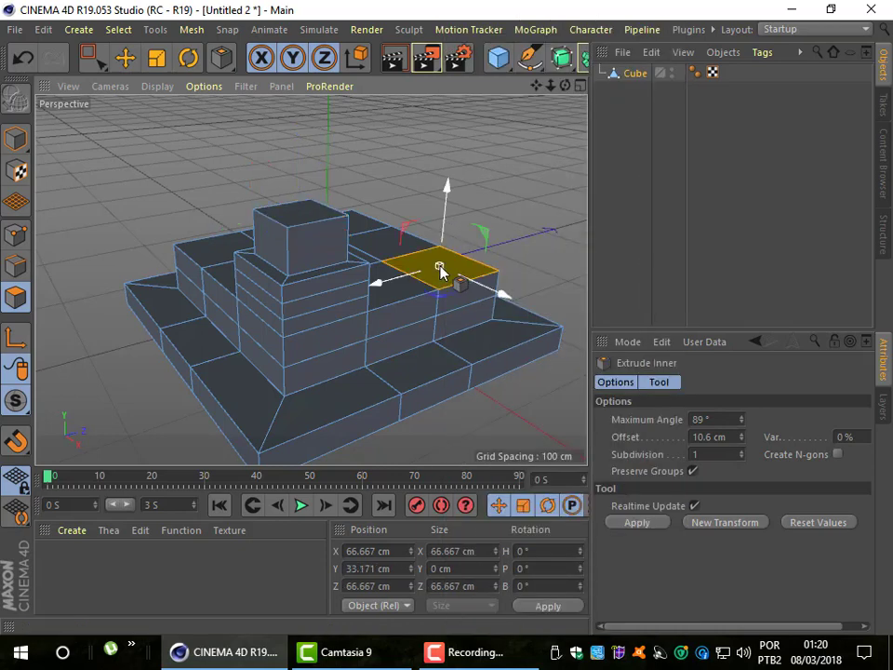
drag(443, 271, 420, 271)
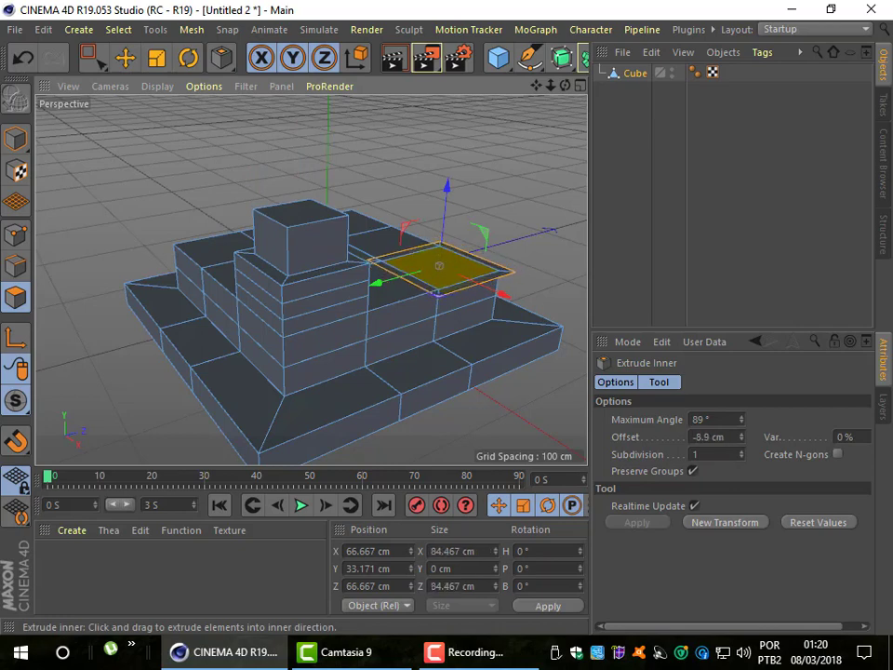
drag(420, 272, 466, 271)
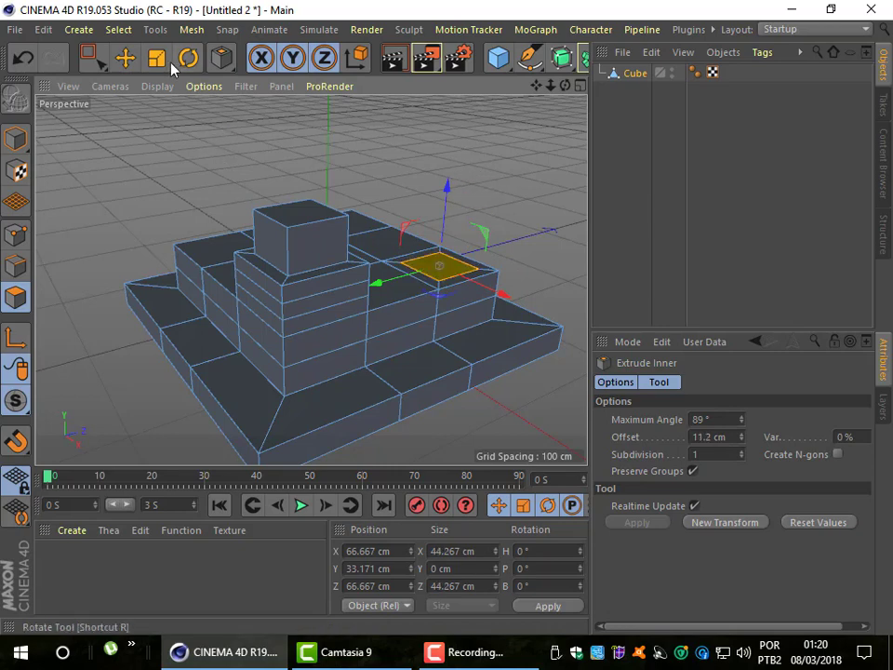
click(223, 60)
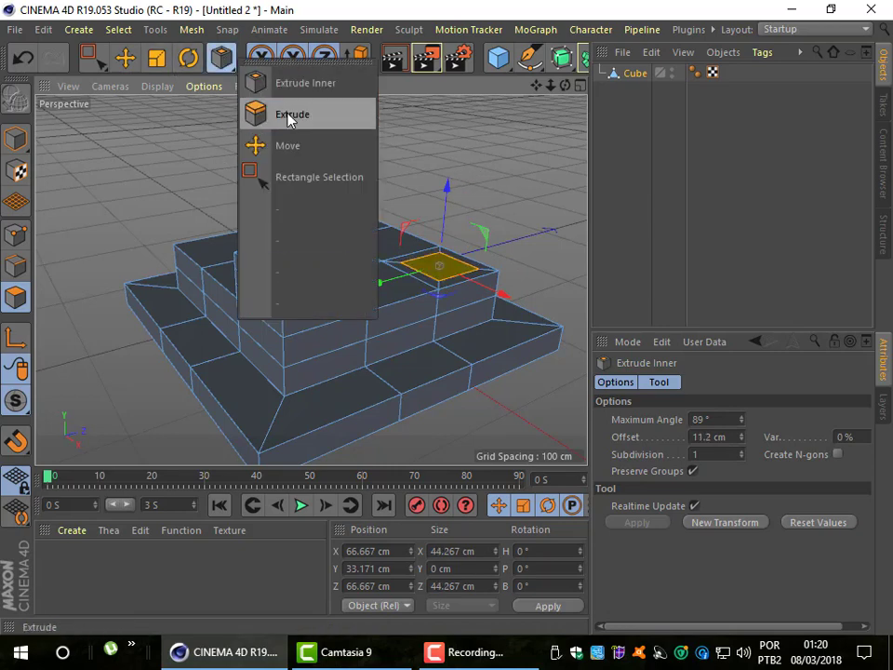
Extrude the inset square on the right-hand tier up about 60.8 cm into a tall block.
click(258, 114)
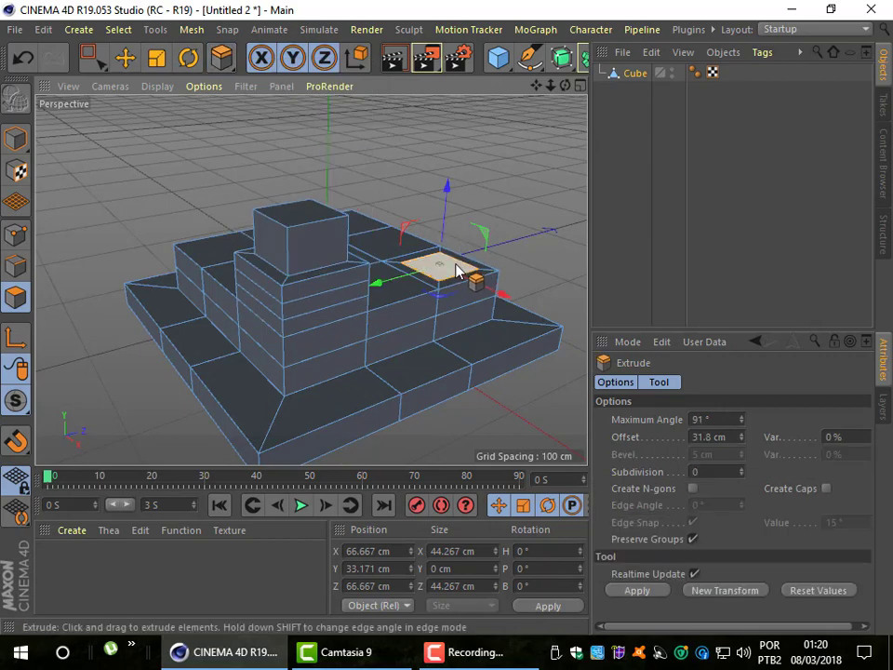
mouse_move(459, 270)
mouse_down()
mouse_move(307, 209)
mouse_move(365, 133)
mouse_move(366, 115)
mouse_up()
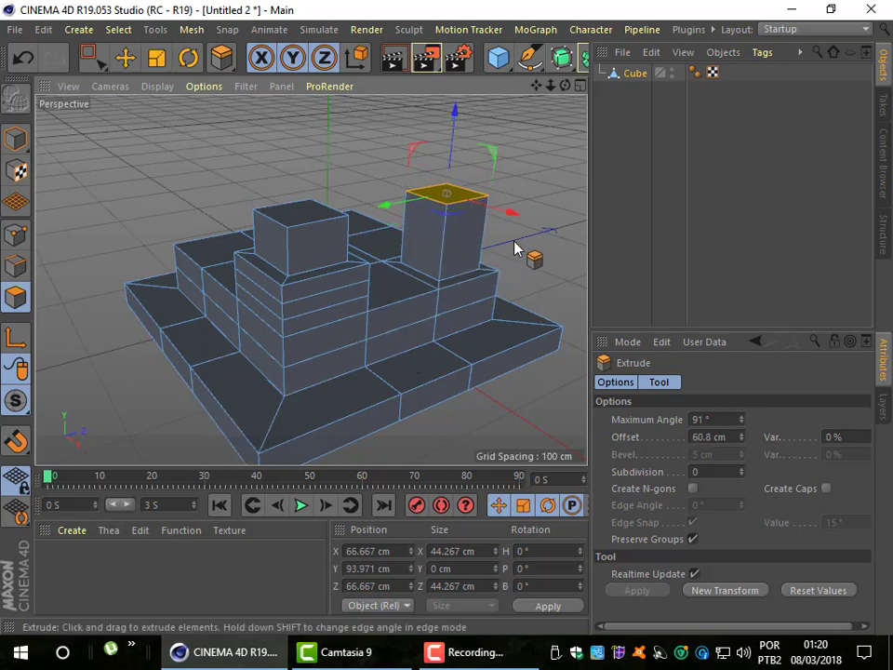
click(127, 59)
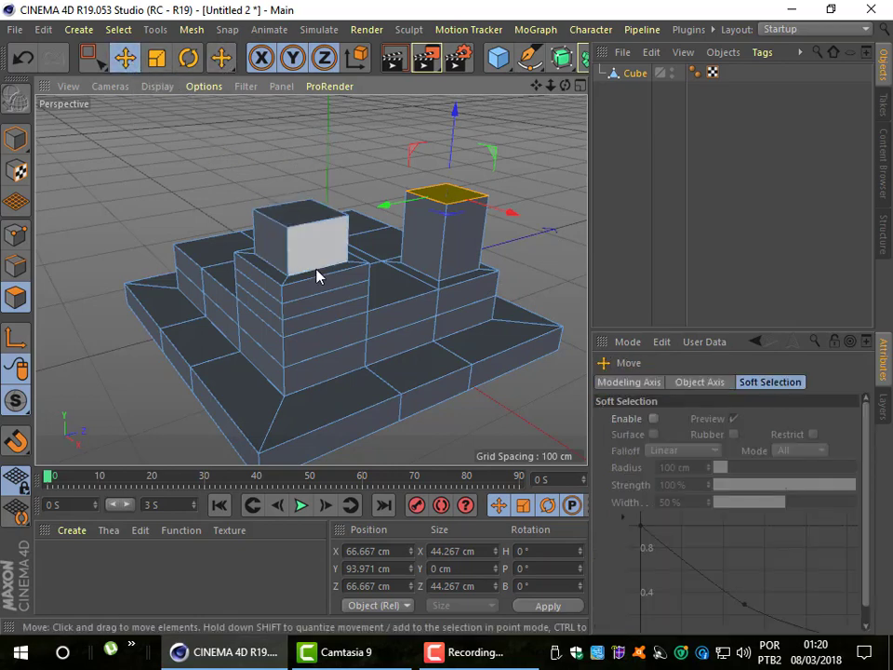
Pick Matrix Extrude, clear the old selection, and select a face on the central block.
right_click(308, 379)
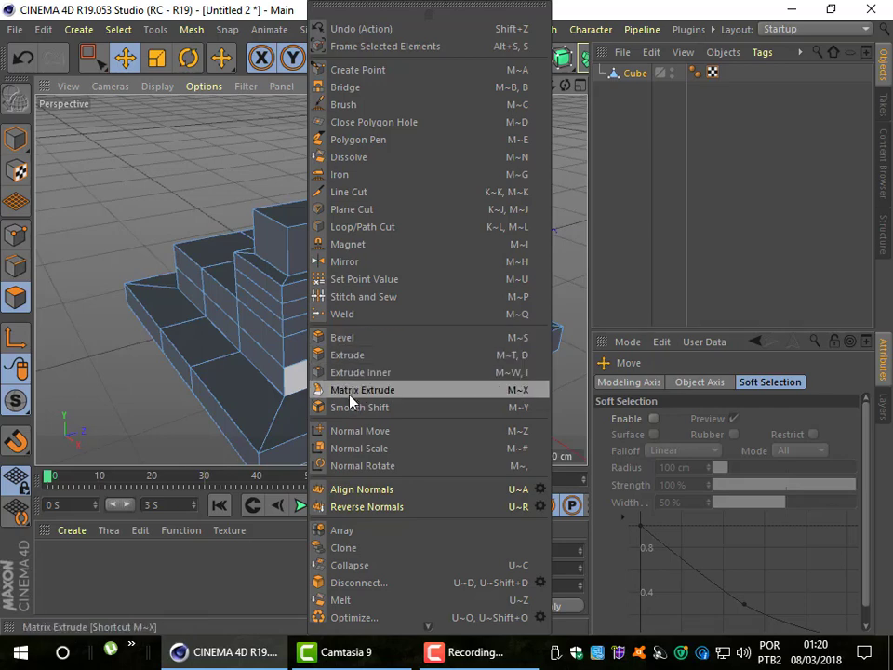
click(350, 397)
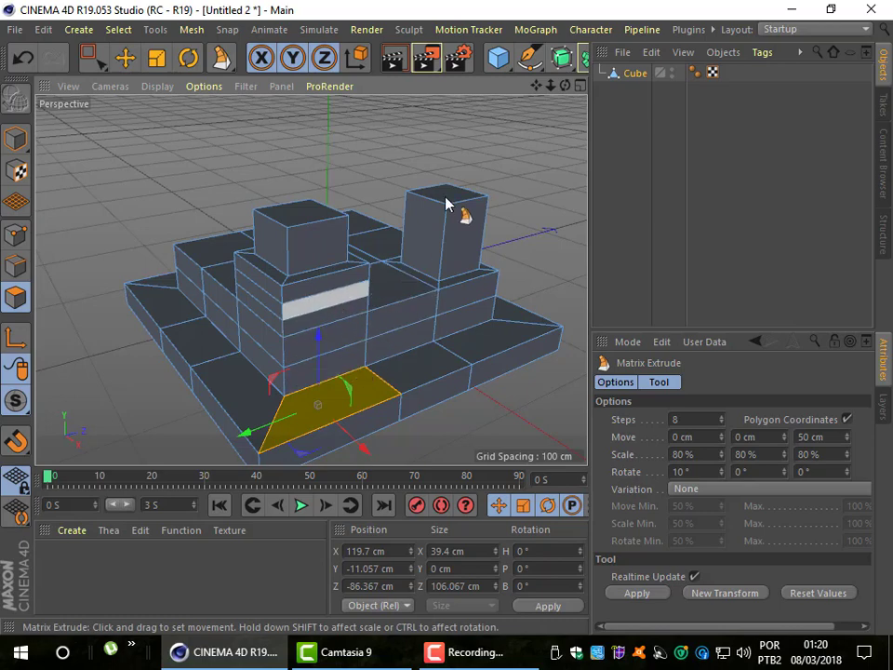
click(480, 166)
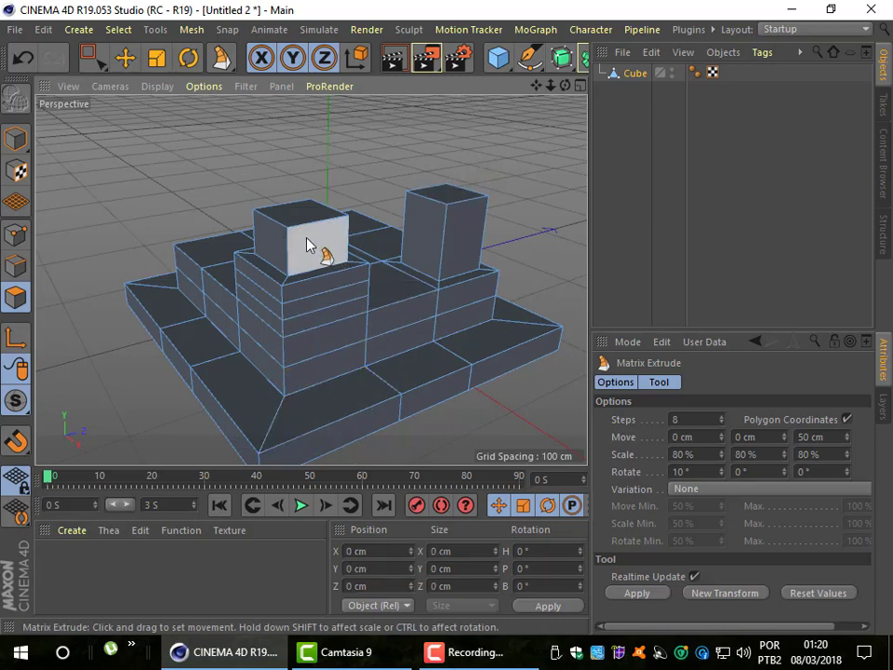
click(320, 305)
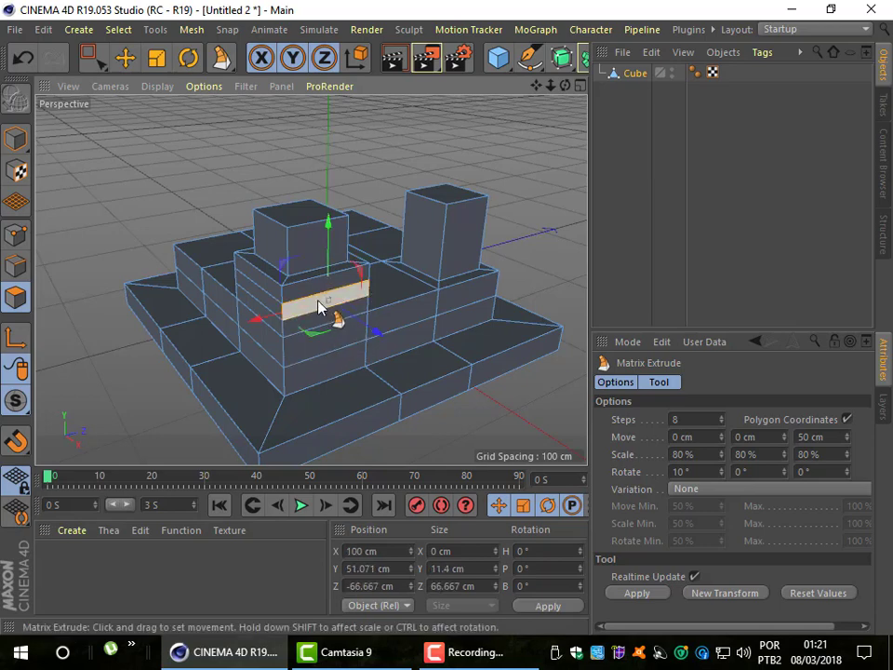
Drag out a curved 8-step arch from that face, settling around 10 cm Move Z.
drag(319, 305, 383, 402)
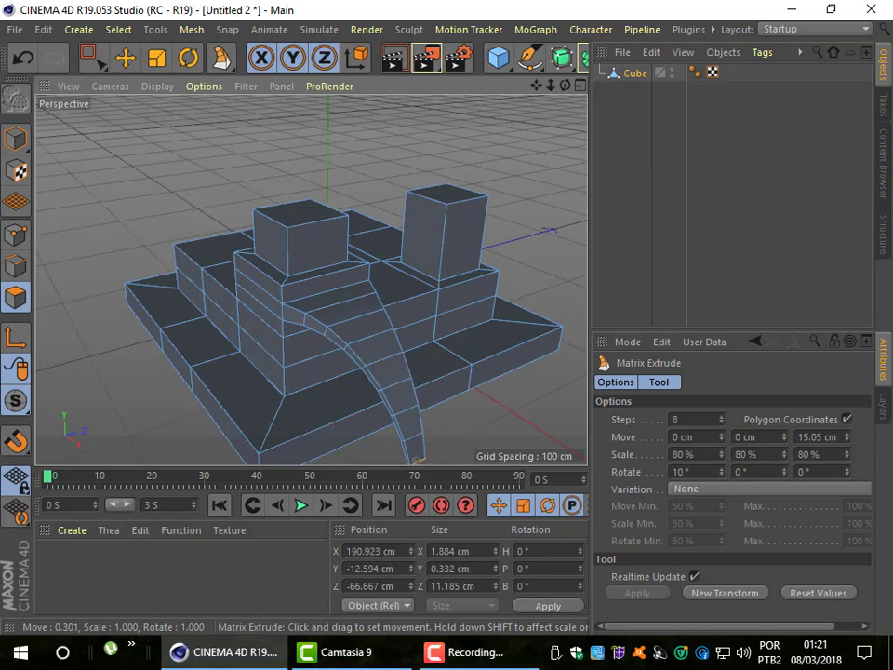
mouse_move(382, 401)
mouse_down()
mouse_move(437, 456)
mouse_move(383, 402)
mouse_up()
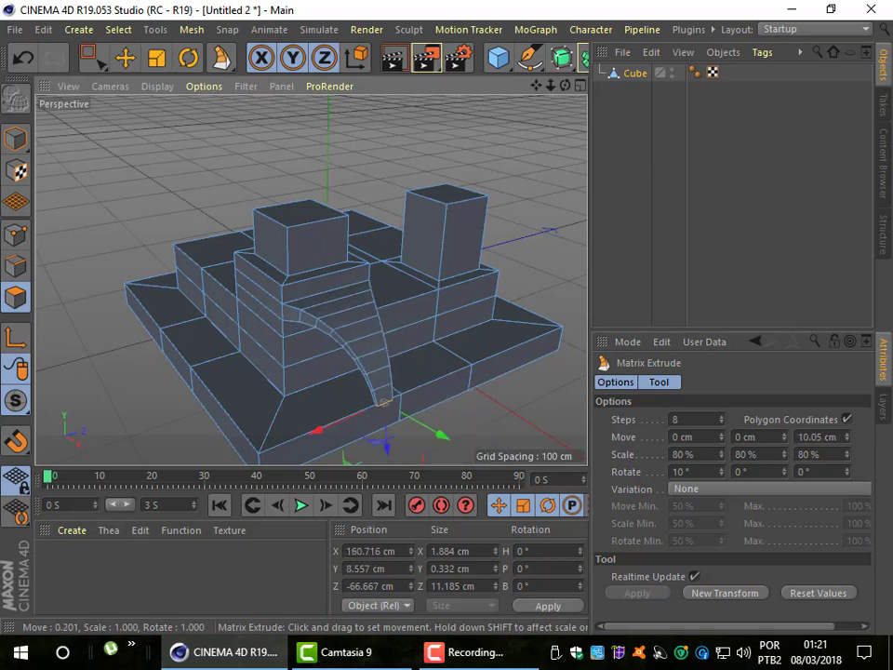
drag(382, 402, 415, 460)
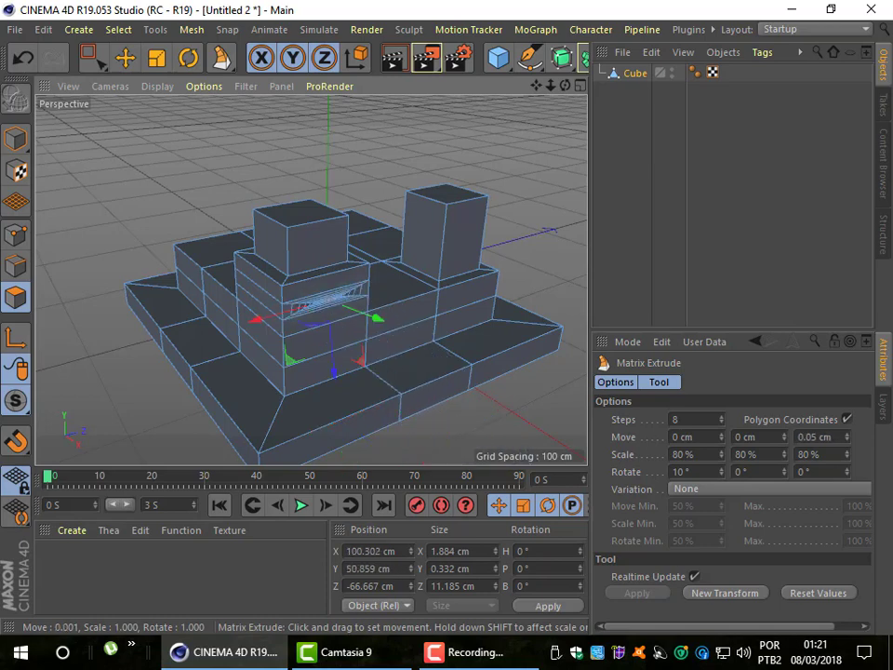
drag(416, 460, 338, 318)
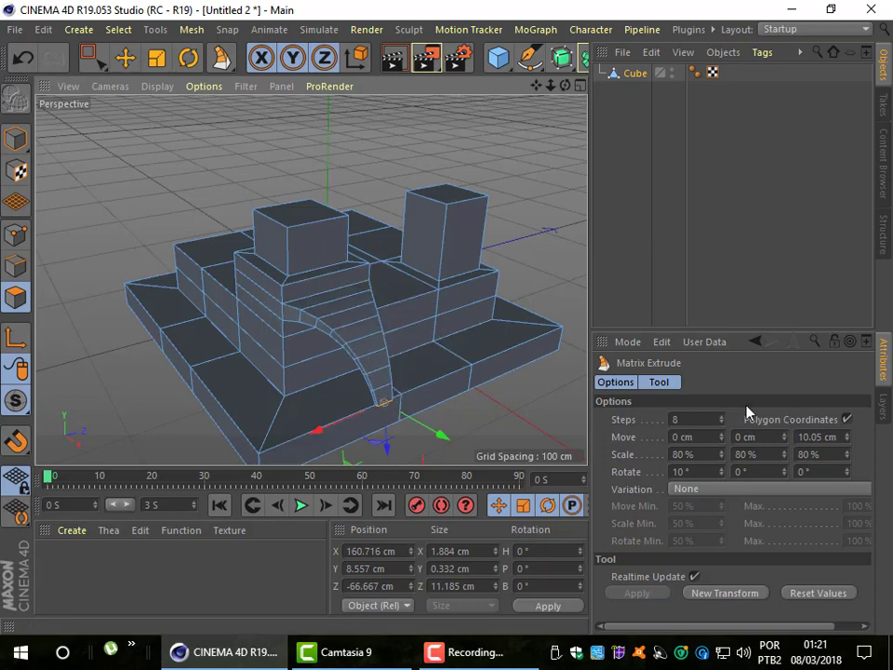
Change the Matrix Extrude Move Z from 10 cm to 5 cm per step.
drag(846, 445, 846, 446)
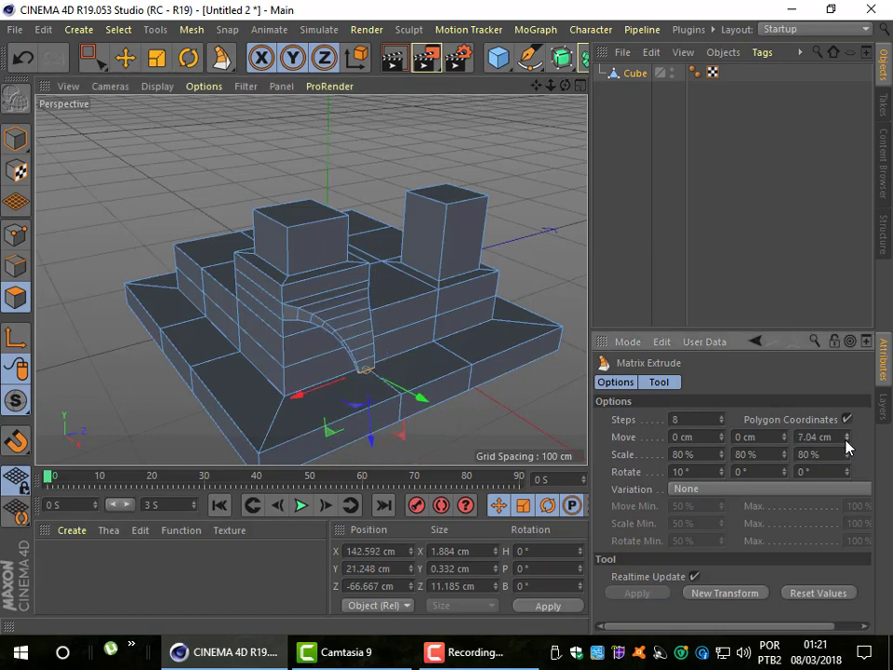
drag(846, 446, 849, 447)
double_click(831, 438)
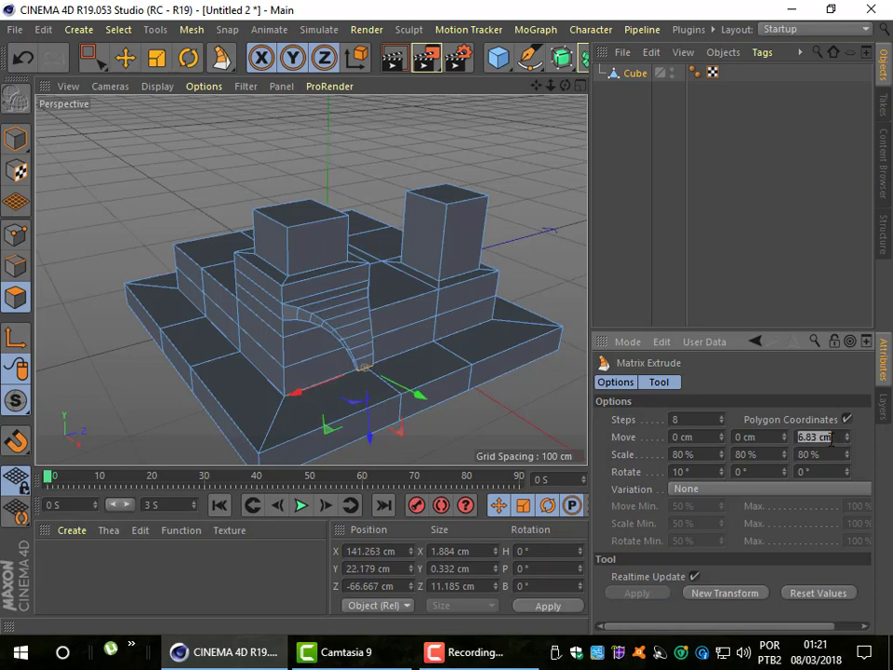
text(10)
key(Return)
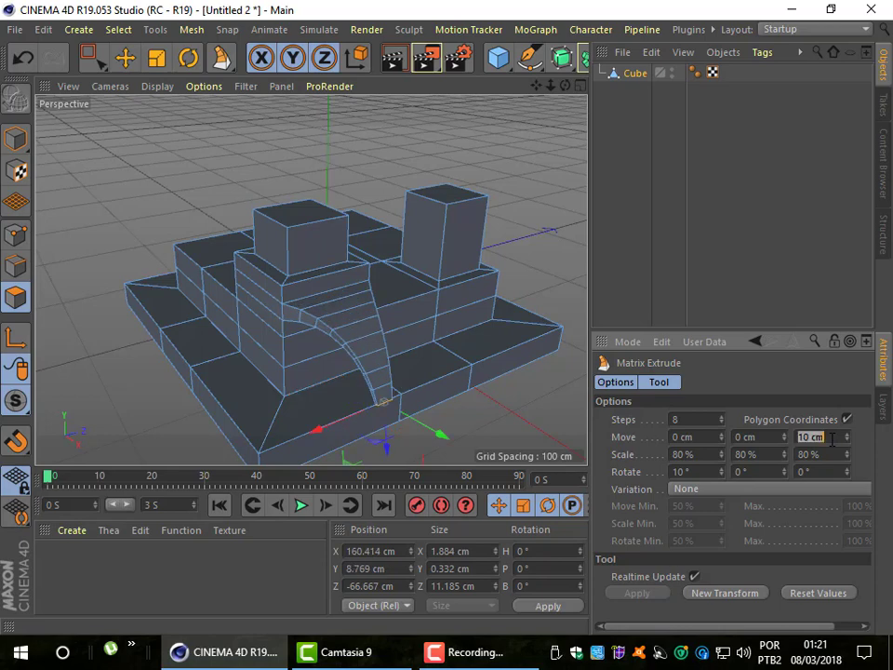
text(5)
key(Return)
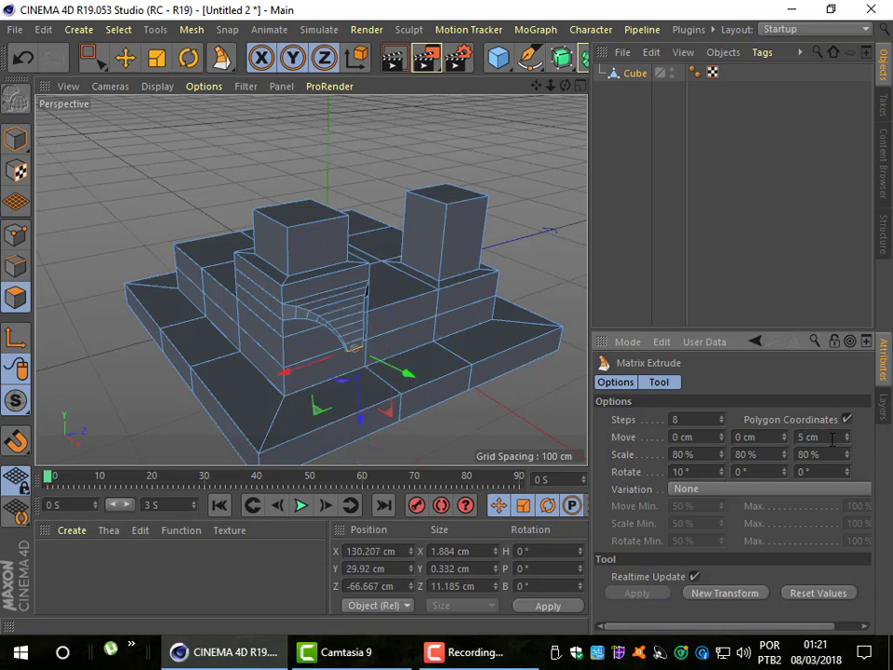
Matrix-extrude arches from the central block's left face and a face below the tall block at 10 cm.
click(272, 309)
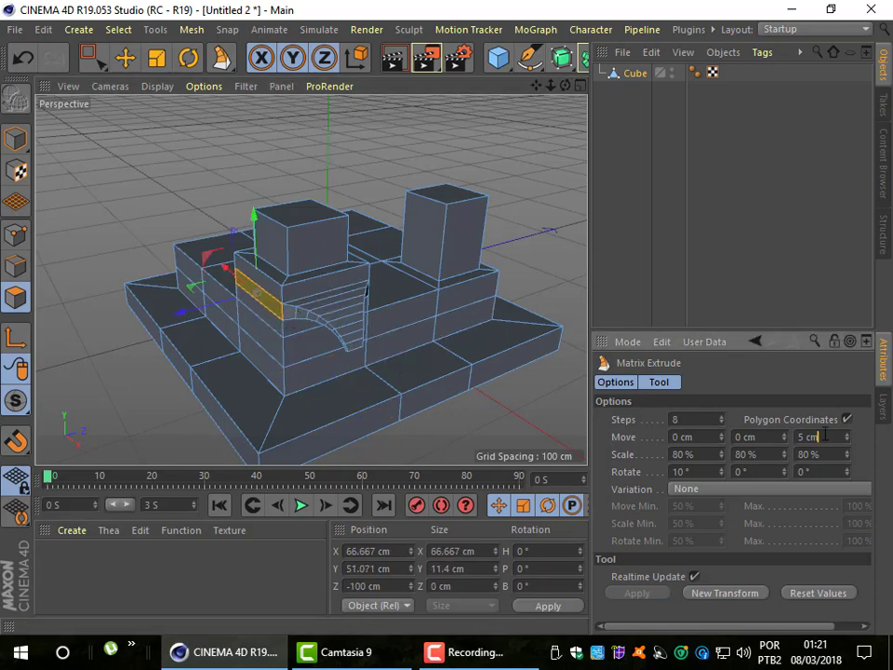
key(Return)
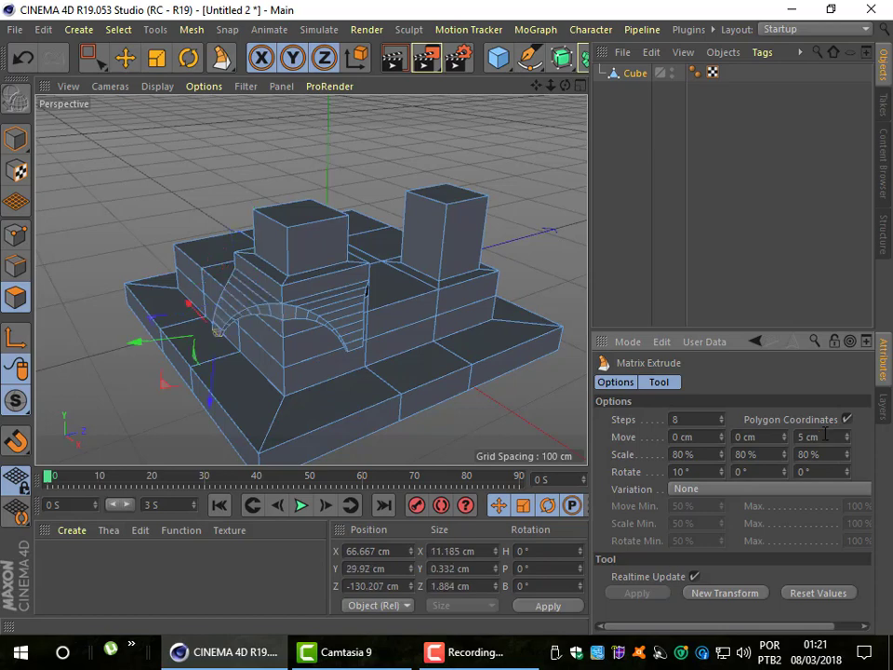
click(486, 303)
click(830, 436)
text(10)
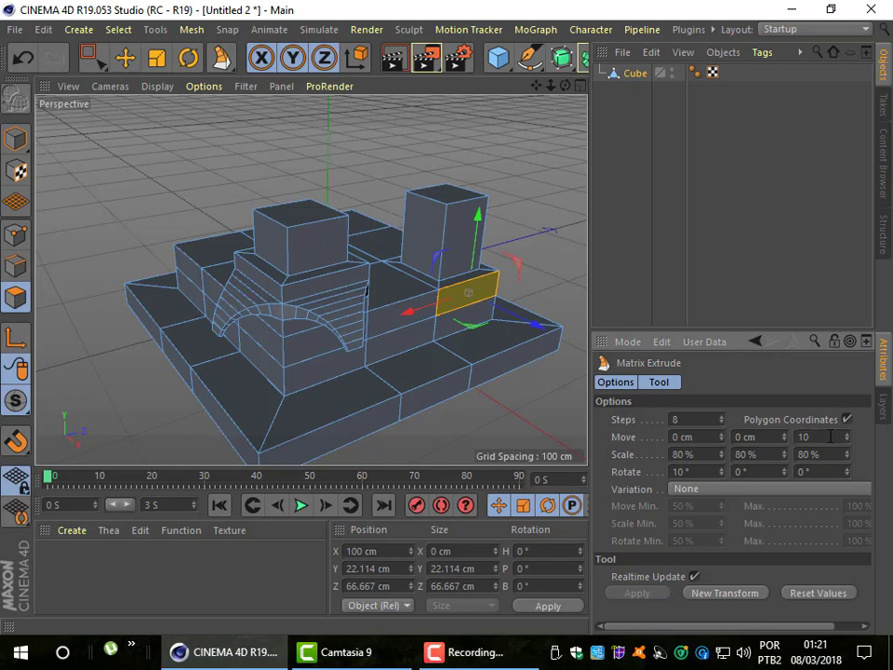
key(Return)
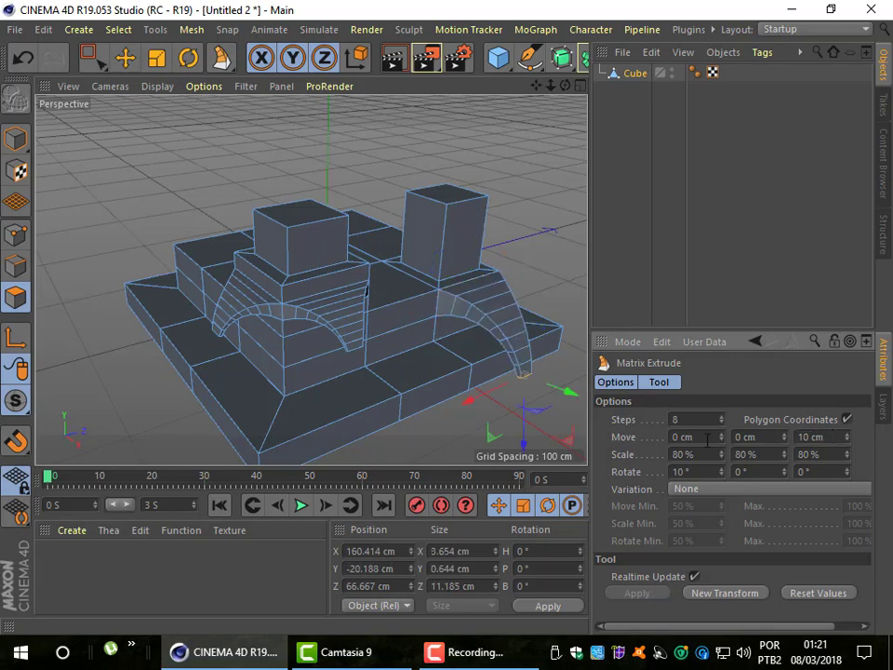
Set Matrix Extrude Move X 3.9 cm, Move Y 0.51 cm, Scale 85%/85%, Rotate 8°/2°.
mouse_move(721, 437)
mouse_down()
mouse_move(772, 433)
mouse_move(723, 455)
mouse_up()
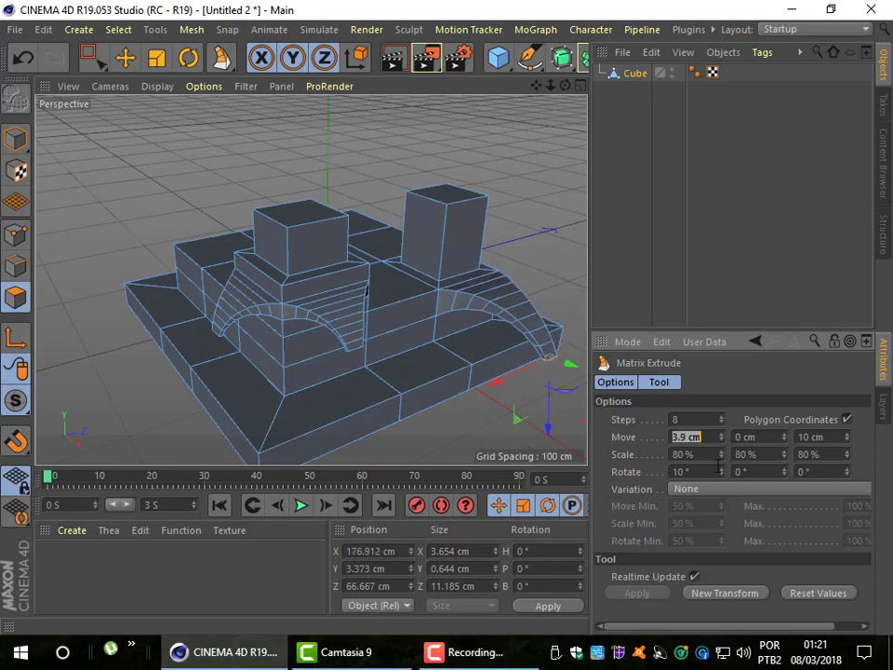
mouse_move(786, 437)
mouse_down()
mouse_move(785, 430)
mouse_move(742, 453)
mouse_move(722, 452)
mouse_up()
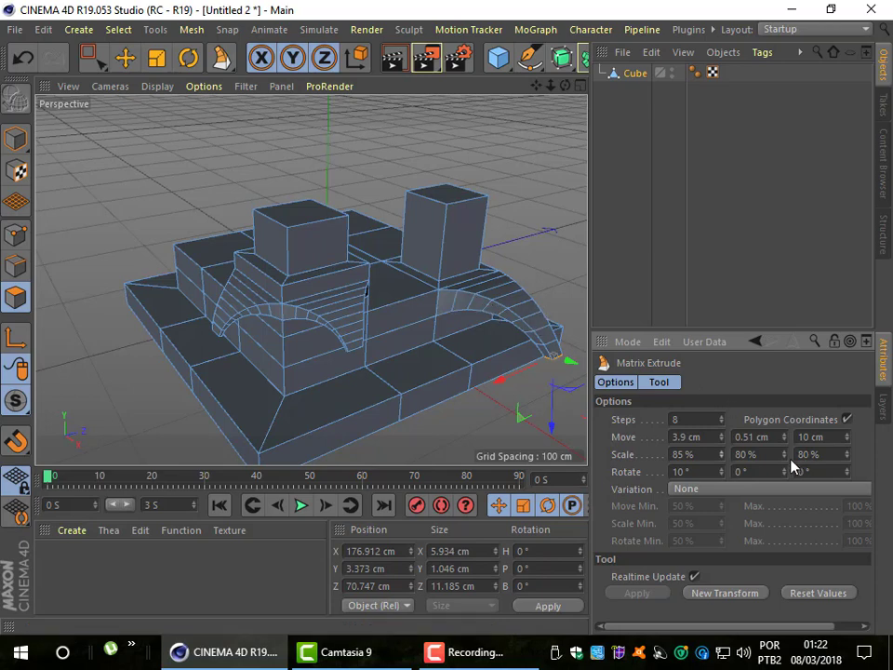
mouse_move(784, 454)
mouse_down()
mouse_move(783, 437)
mouse_move(792, 456)
mouse_up()
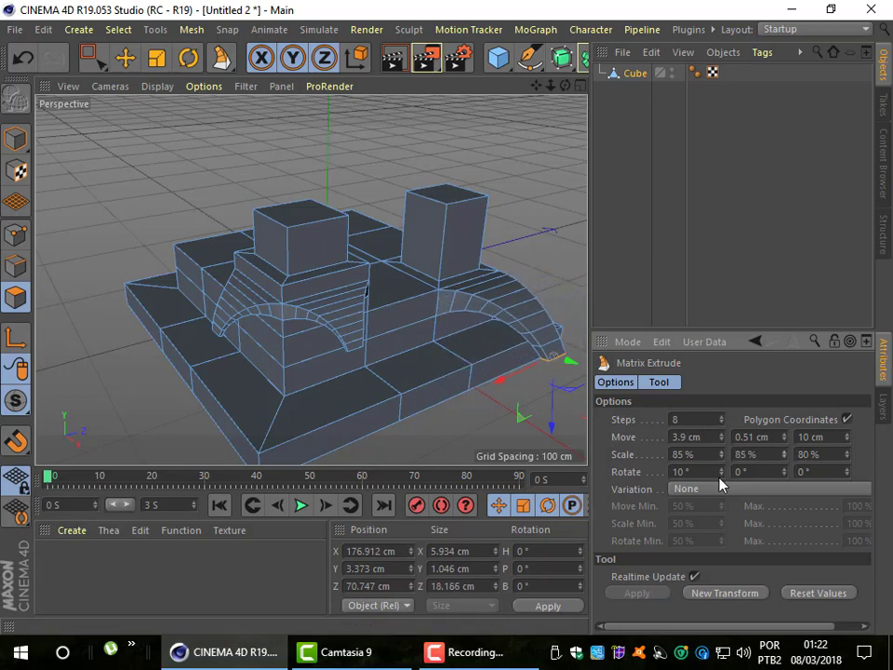
mouse_move(722, 473)
mouse_down()
mouse_move(722, 484)
mouse_move(722, 466)
mouse_move(744, 500)
mouse_move(781, 482)
mouse_move(781, 464)
mouse_up()
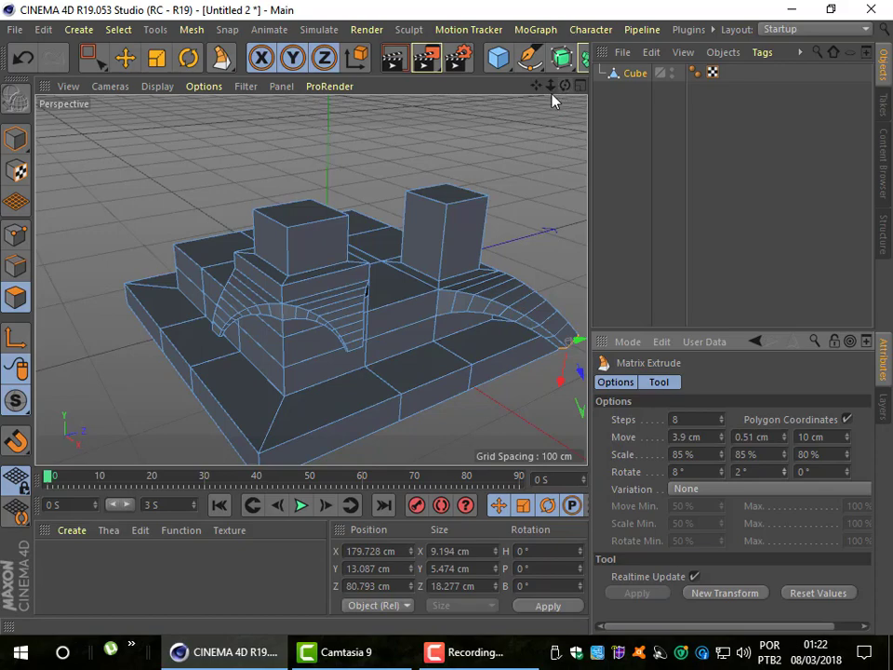
drag(564, 85, 564, 86)
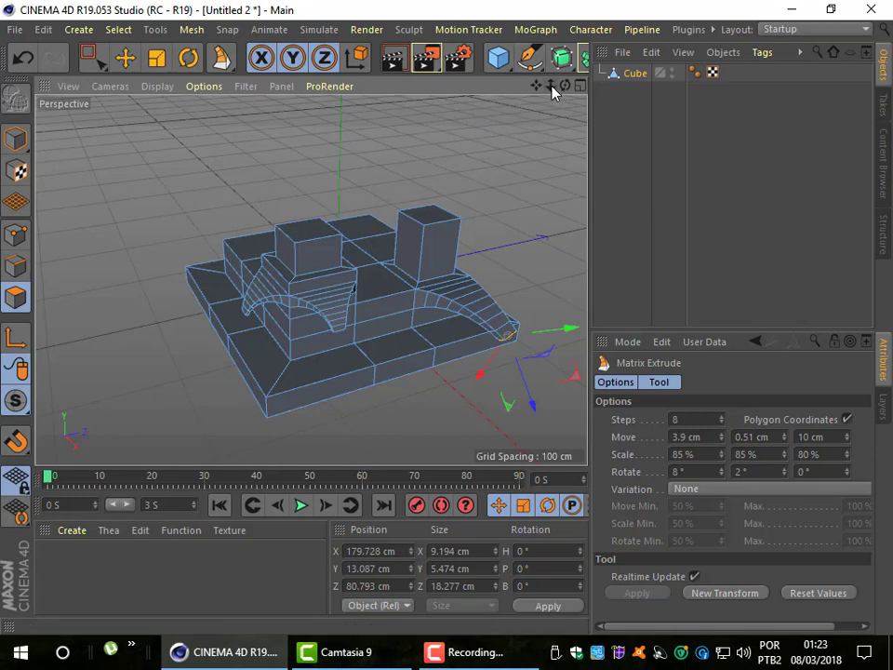
drag(551, 89, 521, 89)
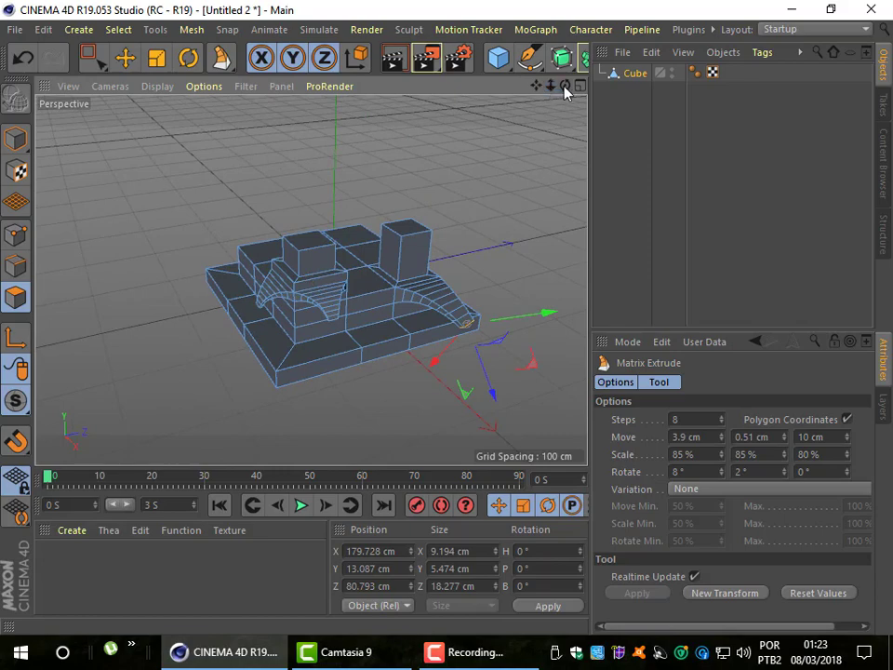
drag(565, 90, 484, 93)
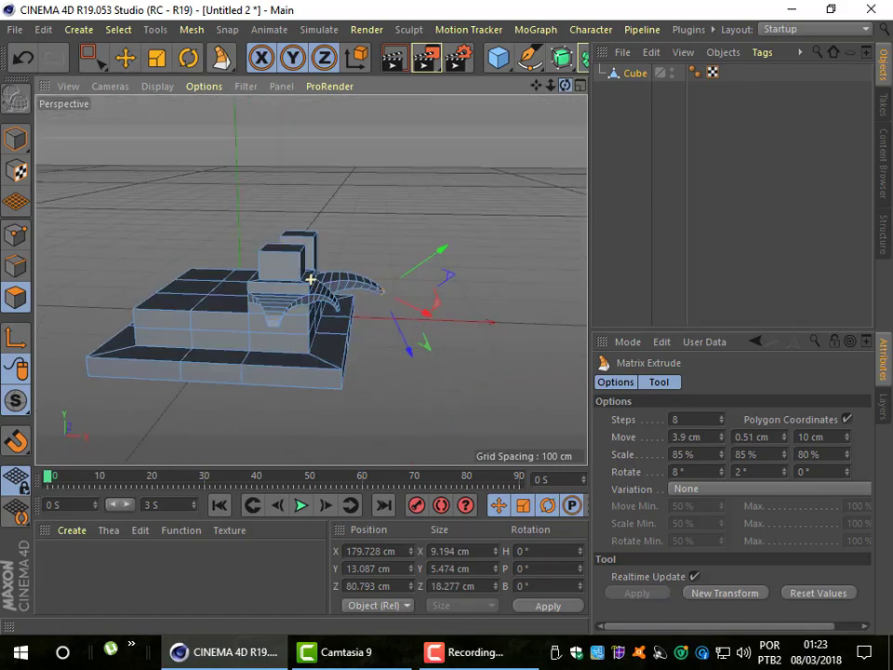
mouse_move(483, 93)
mouse_down()
mouse_move(502, 93)
mouse_move(465, 93)
mouse_up()
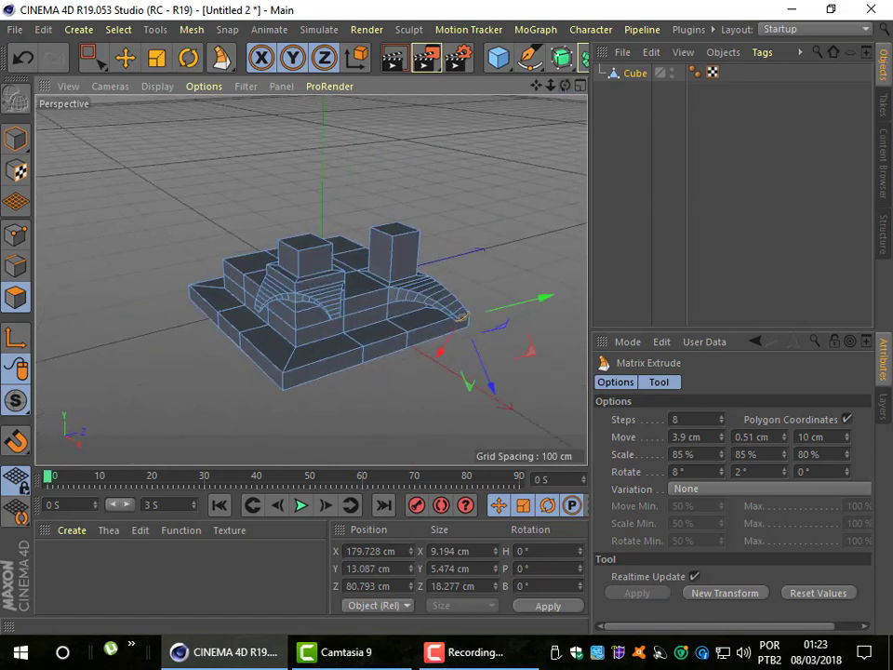